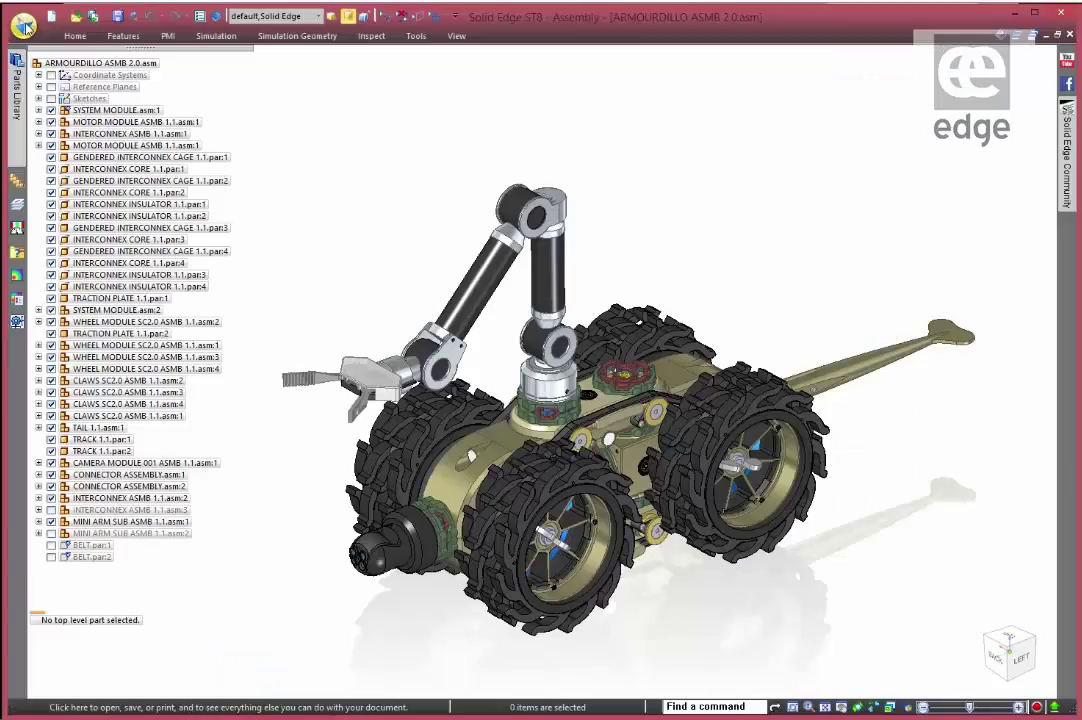
Step: Open SOIL_SAMPLER.par from the Working folder and turn the pin to view it from below
click(23, 25)
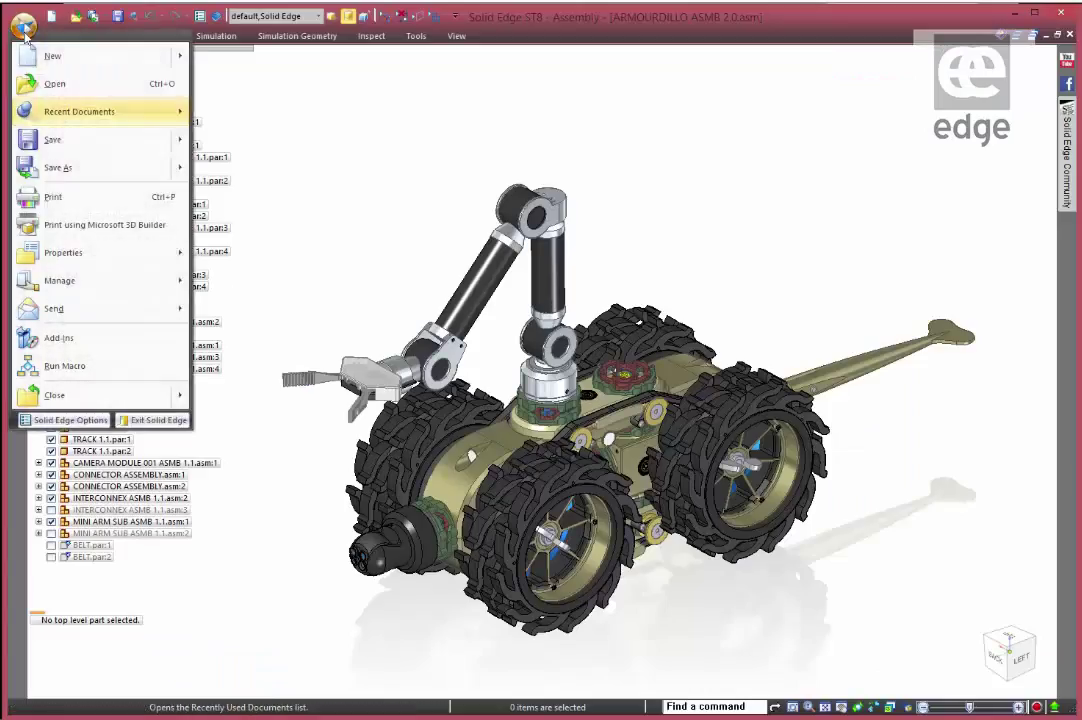
click(45, 84)
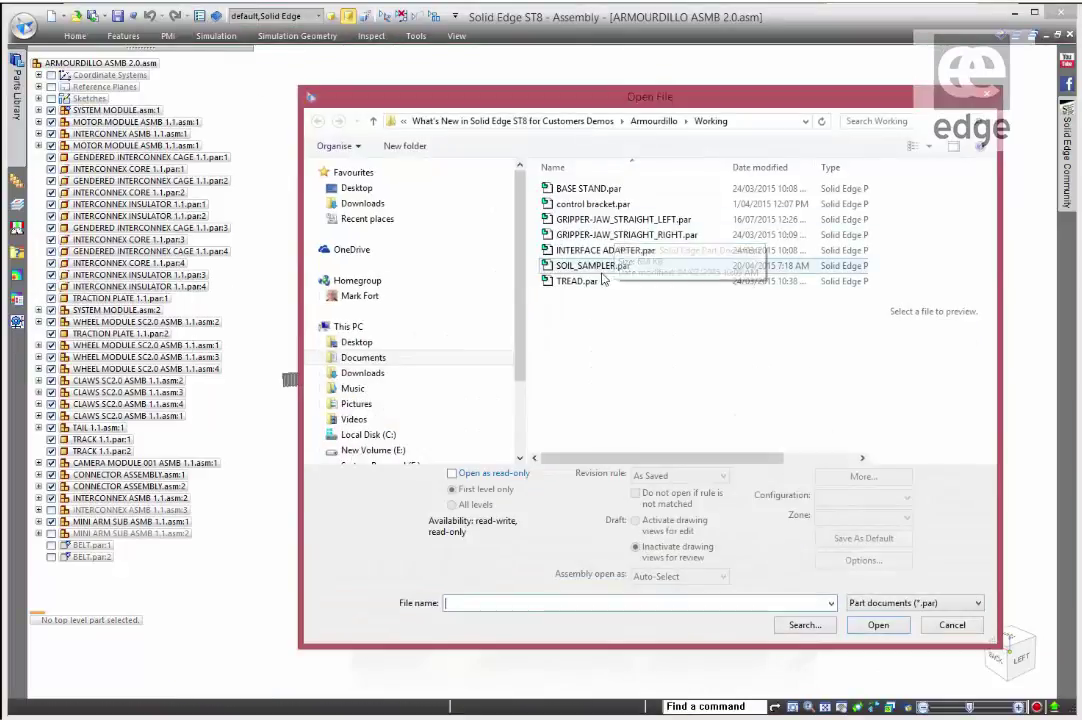
click(640, 267)
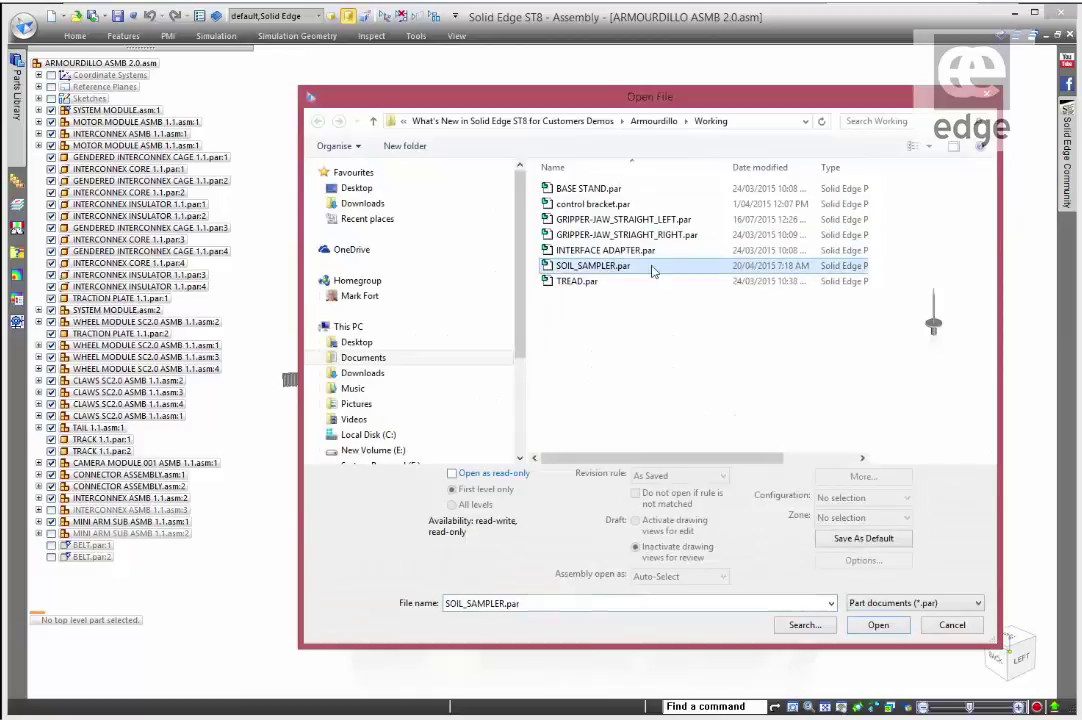
click(878, 624)
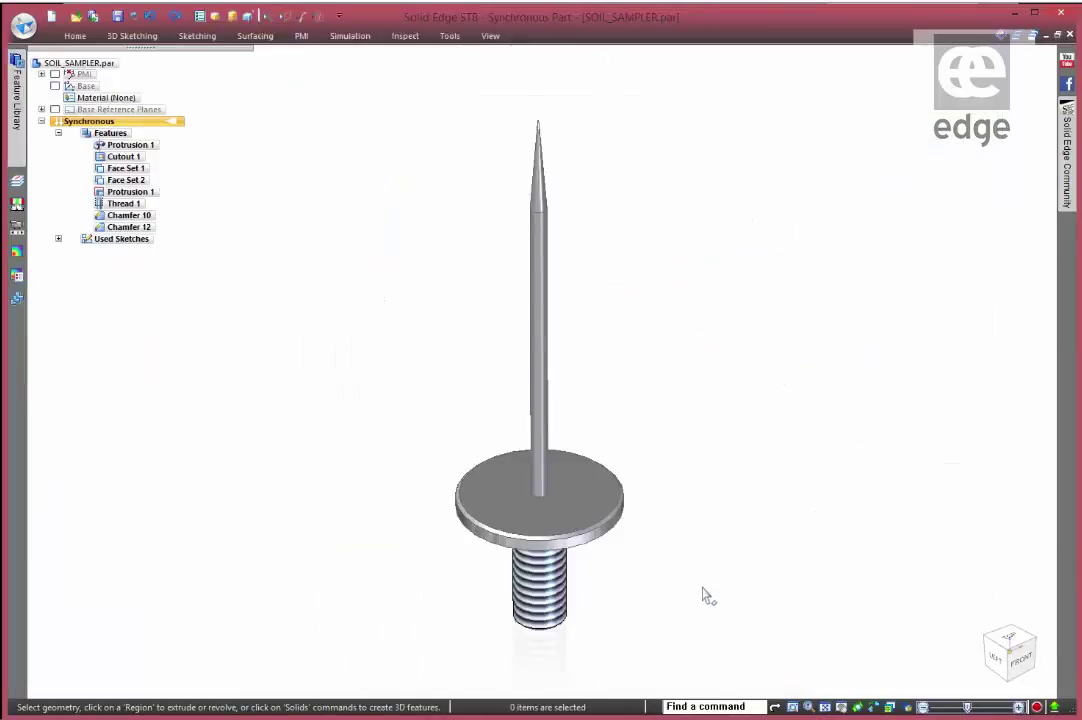
middle_drag(662, 606, 690, 191)
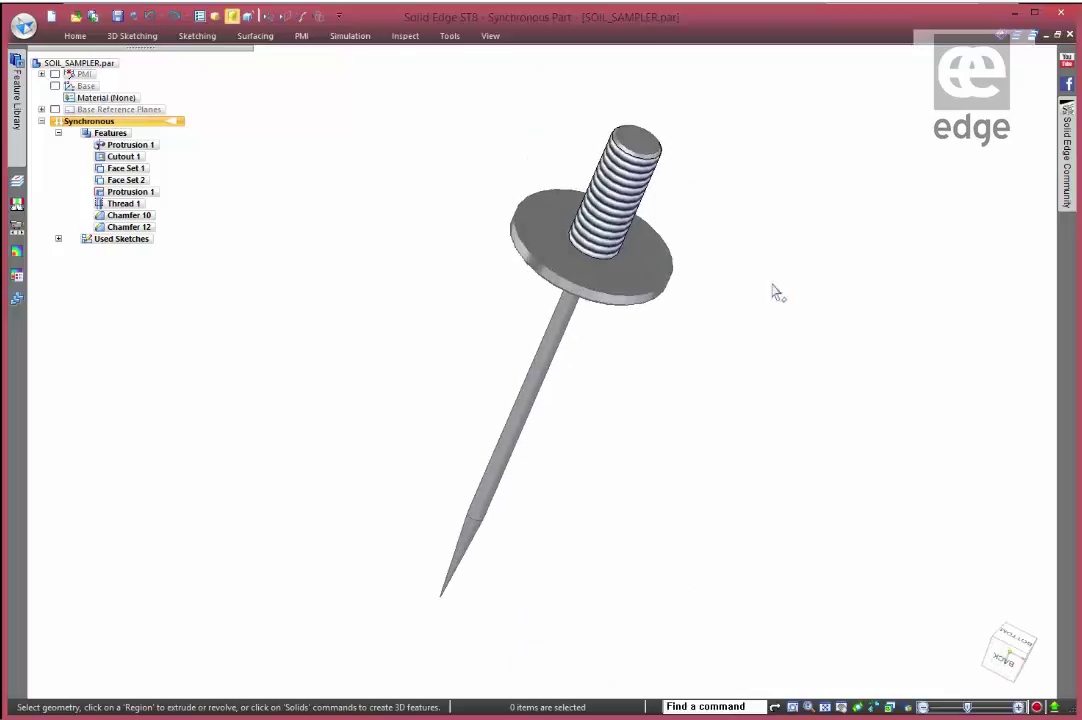
click(75, 36)
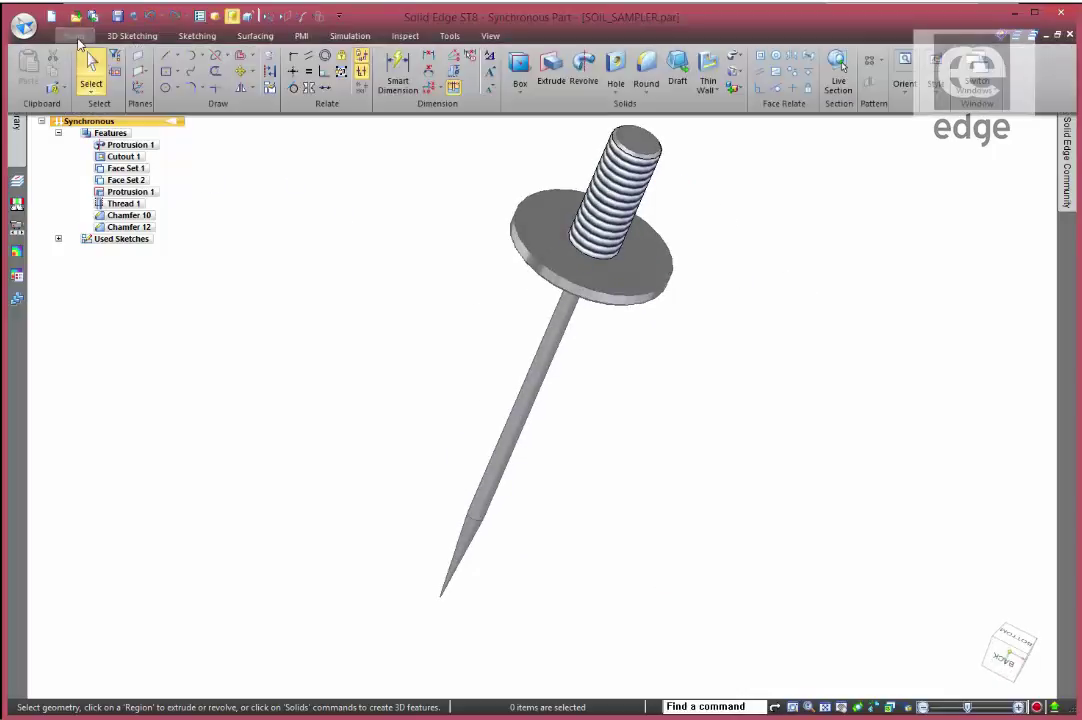
Step: Sketch a six-sided, midpoint-sized hexagon centred on the washer's top face and begin extruding it
click(178, 73)
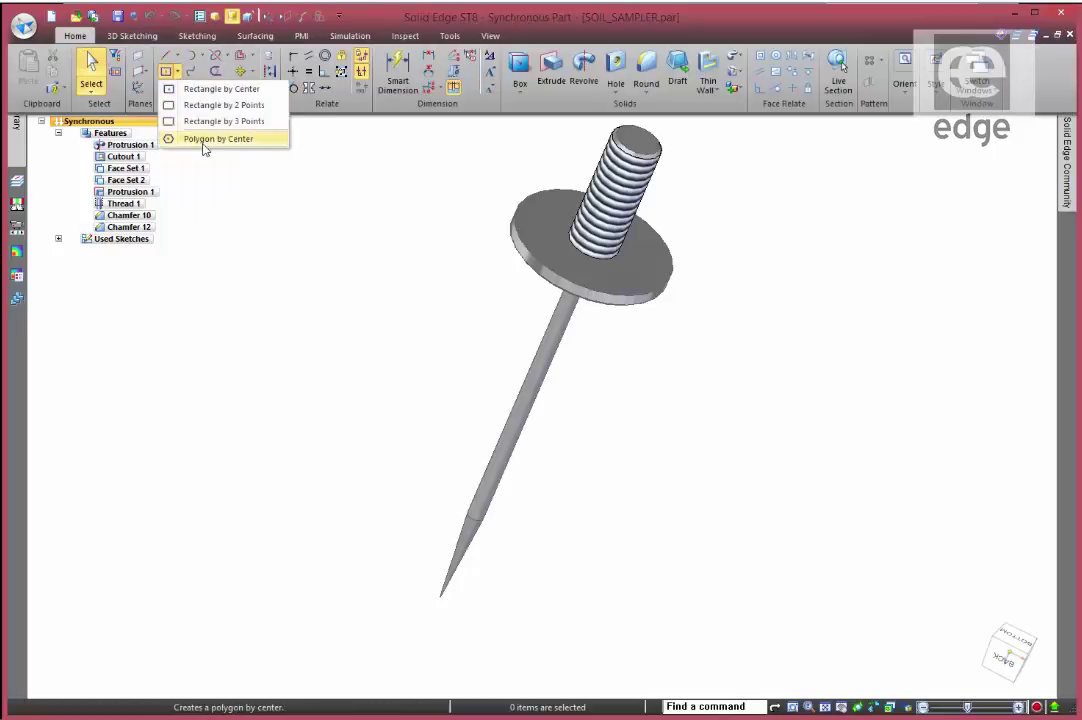
click(205, 139)
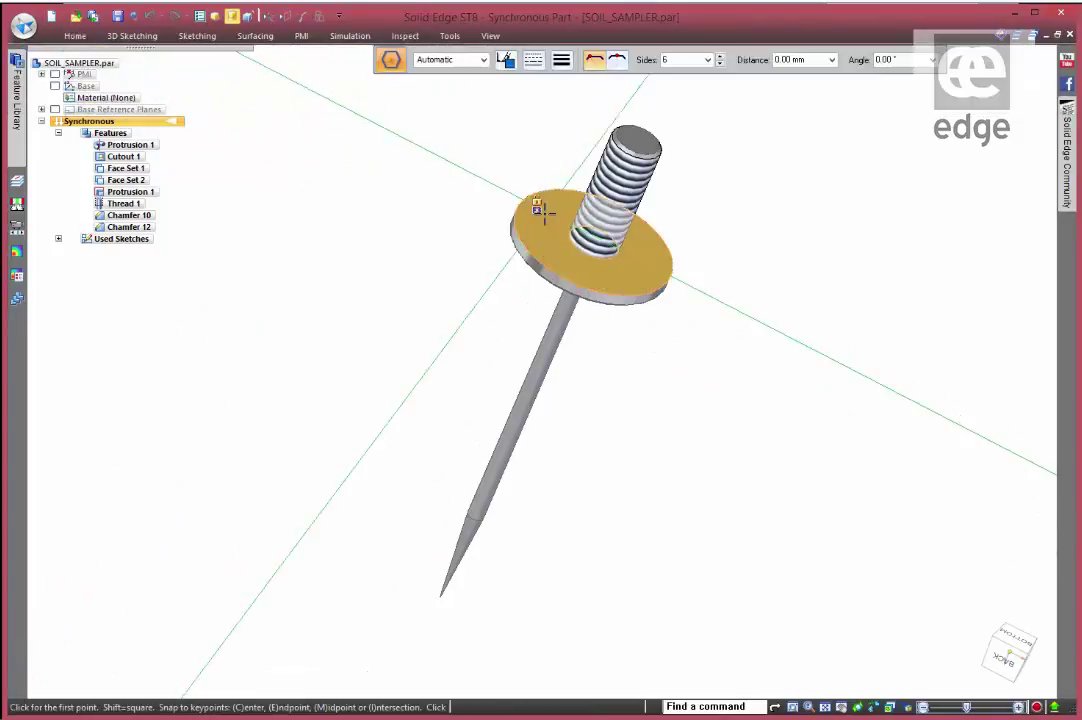
key(F3)
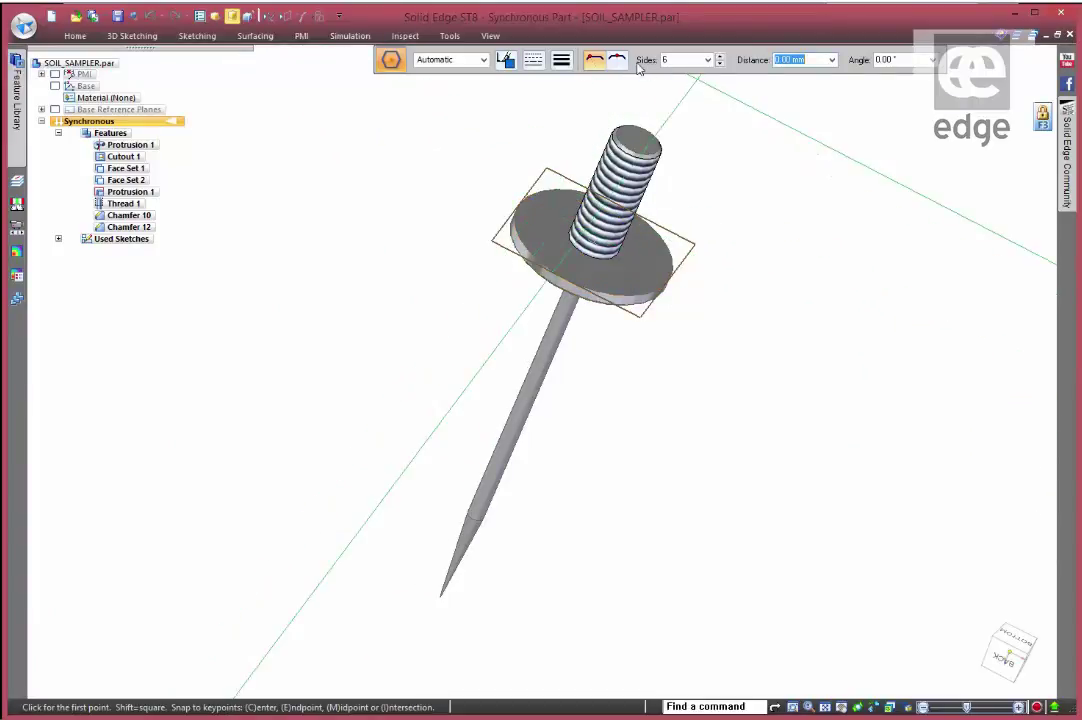
click(617, 60)
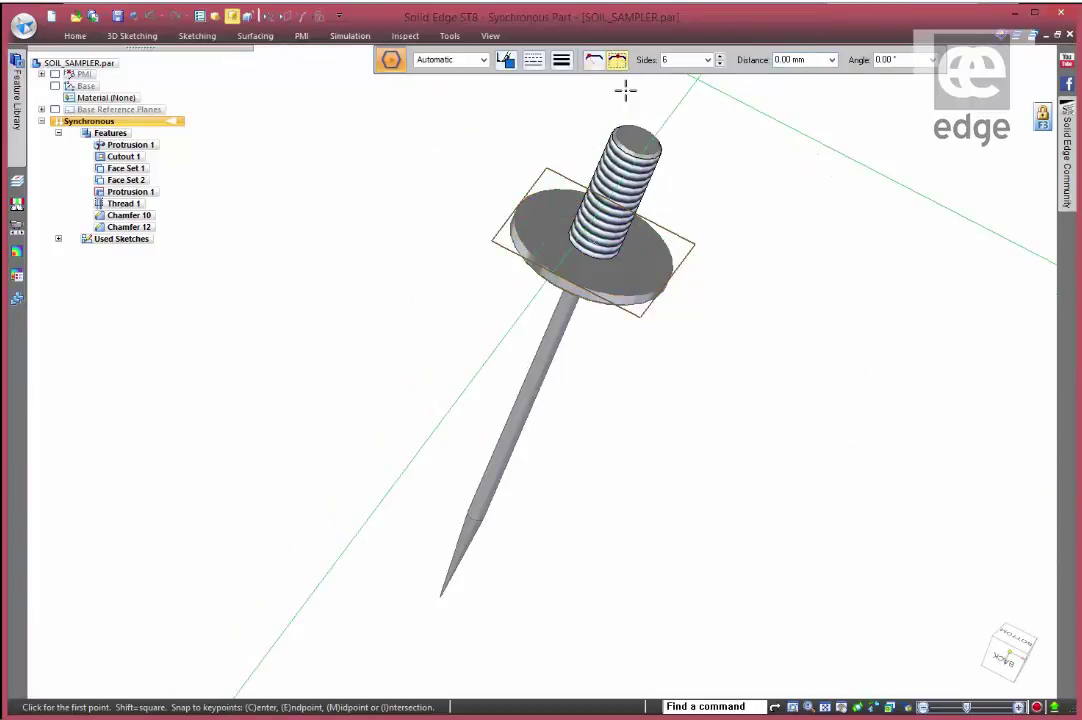
click(591, 243)
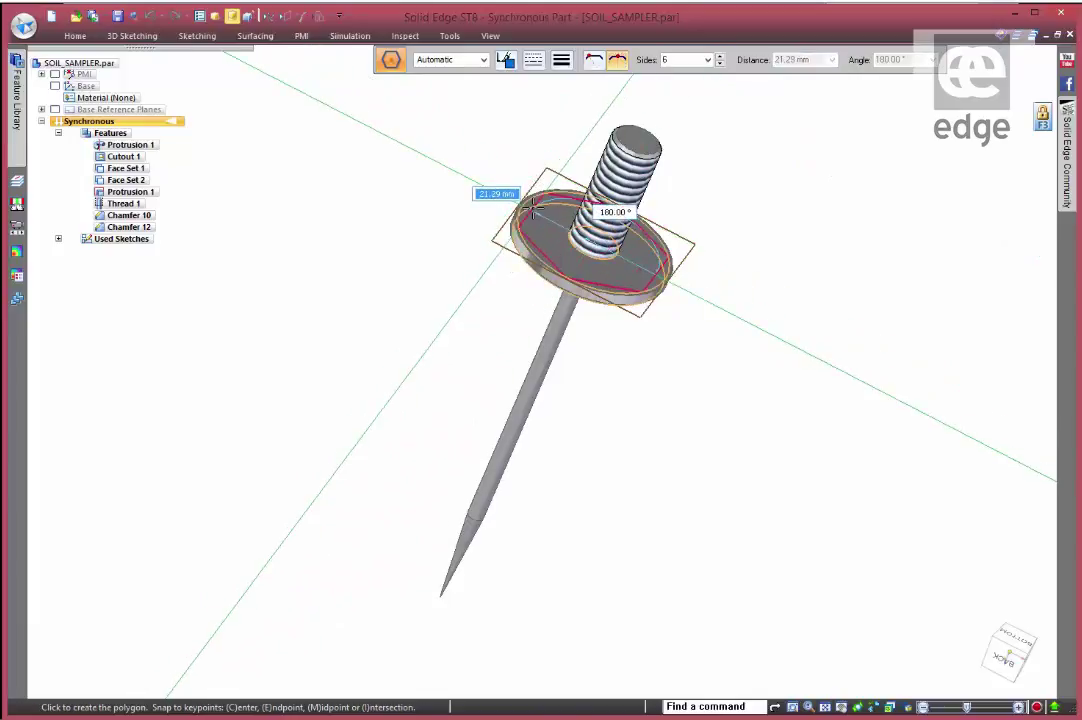
scroll(543, 220, up, 4)
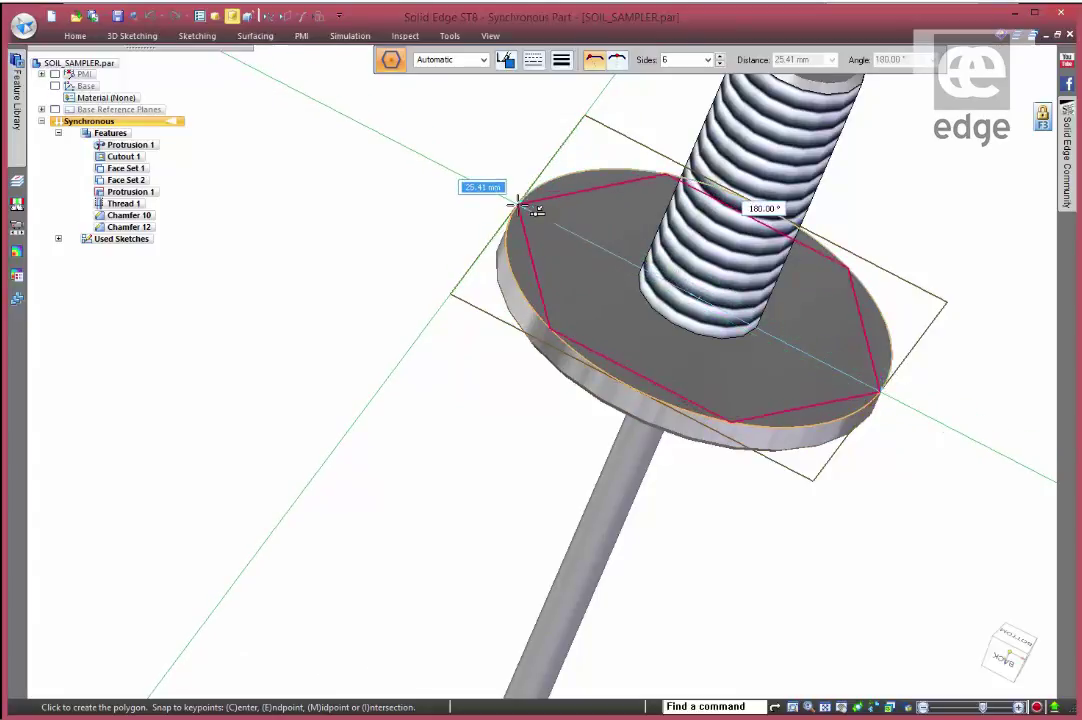
click(518, 203)
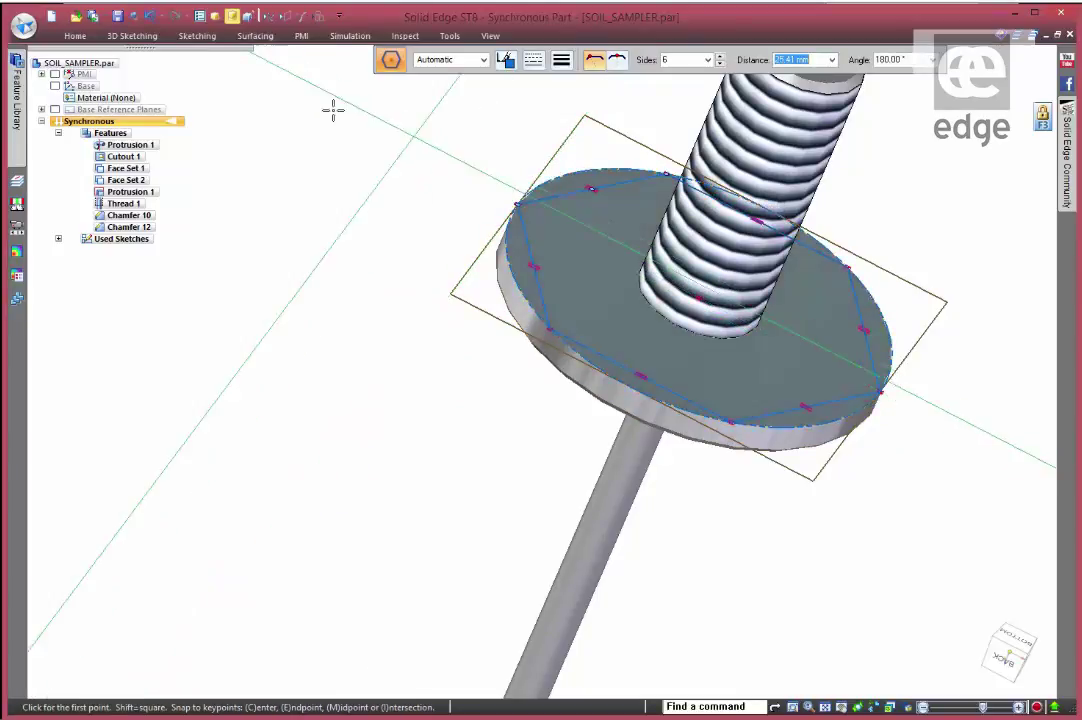
key(Escape)
click(561, 234)
click(565, 215)
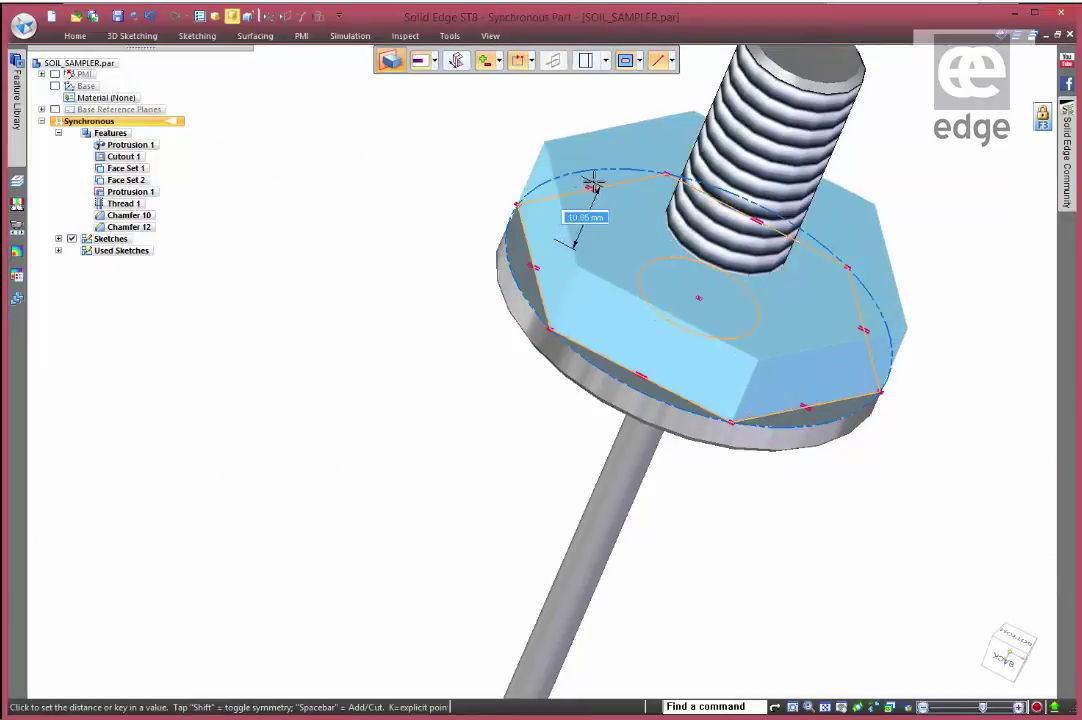
Step: Extrude the hexagon 15 mm to form the hex head
text(15)
key(Return)
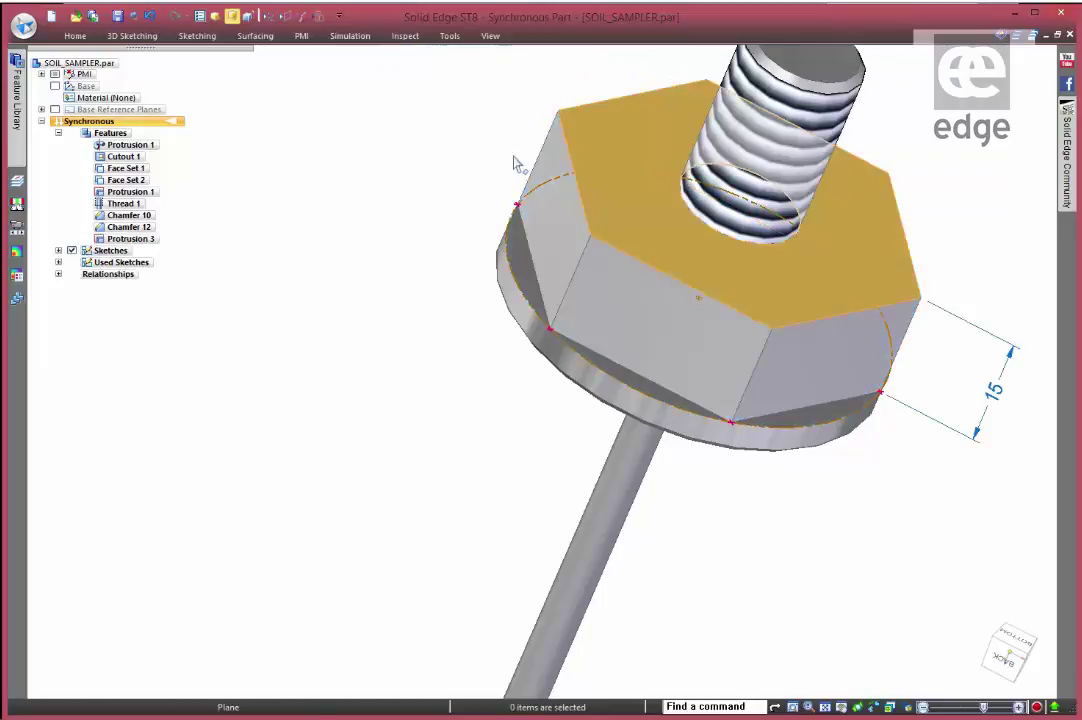
key(Escape)
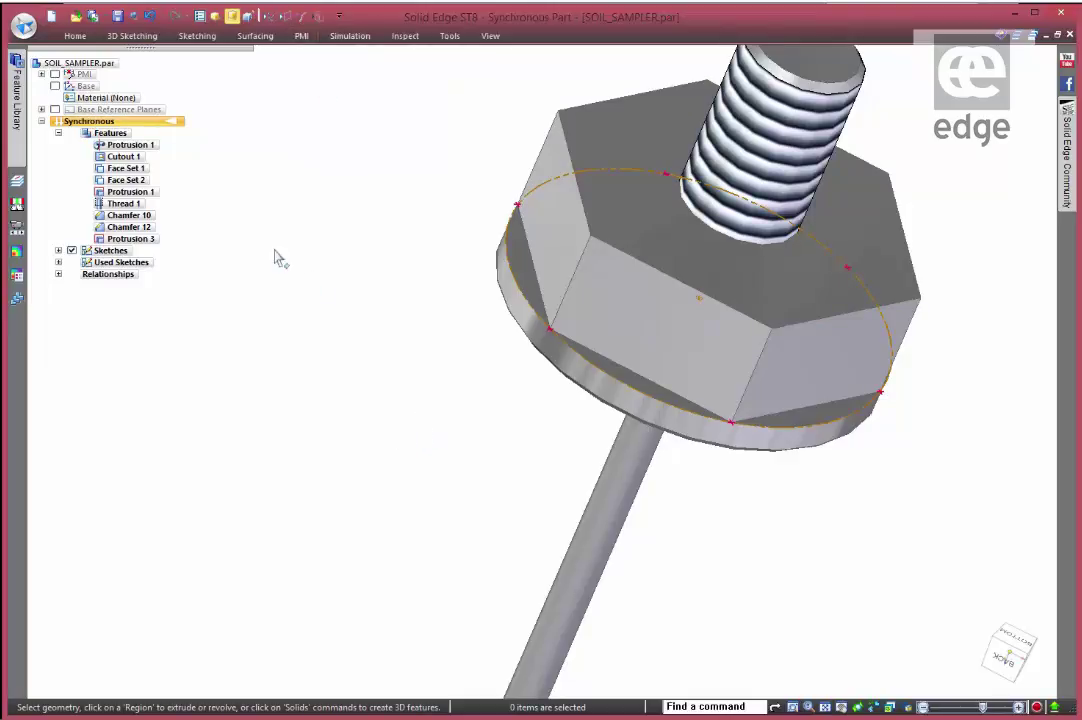
Step: Hide all sketches and orbit and pan the nut and rod into a side view
click(268, 15)
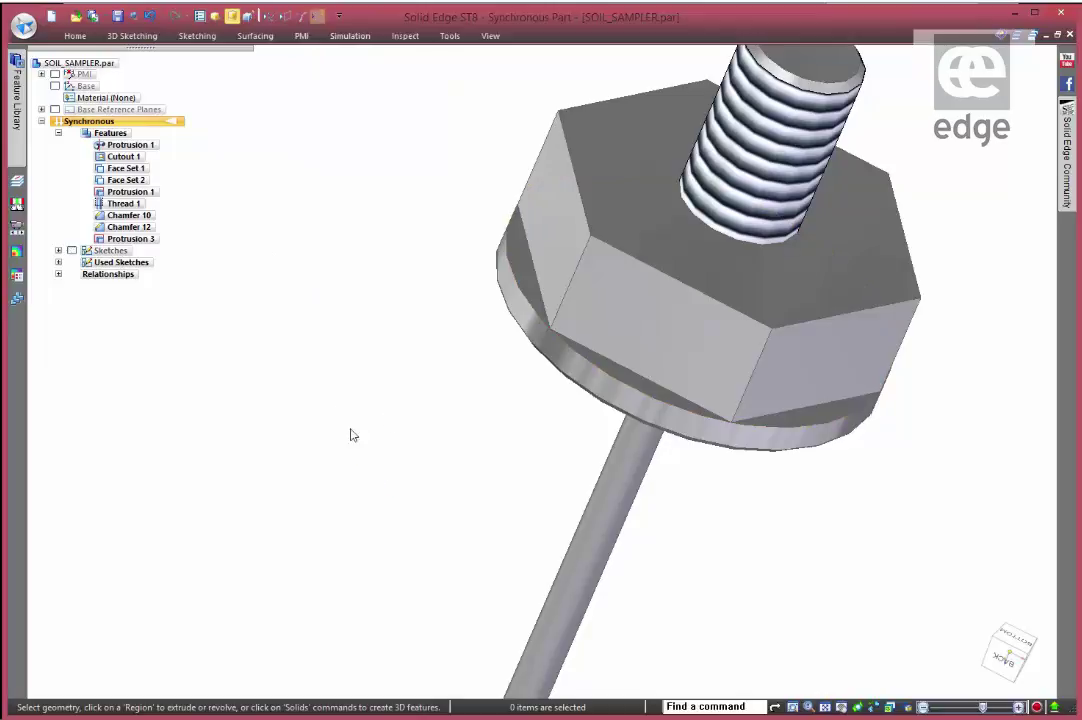
middle_drag(349, 428, 360, 404)
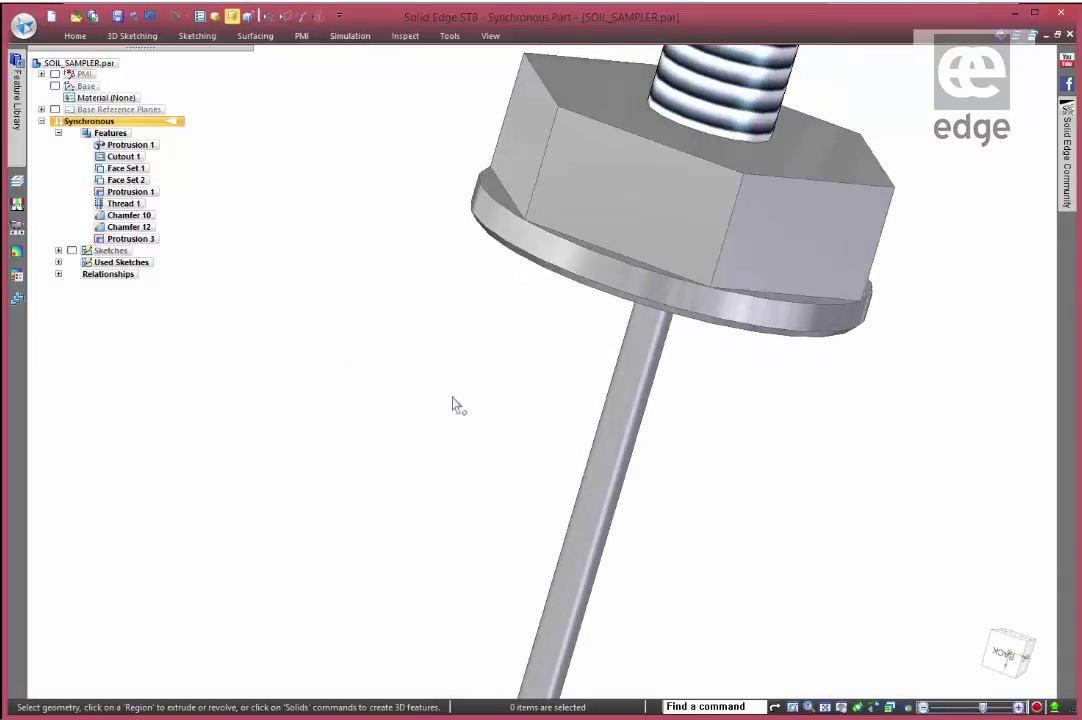
shift+middle_drag(465, 402, 352, 487)
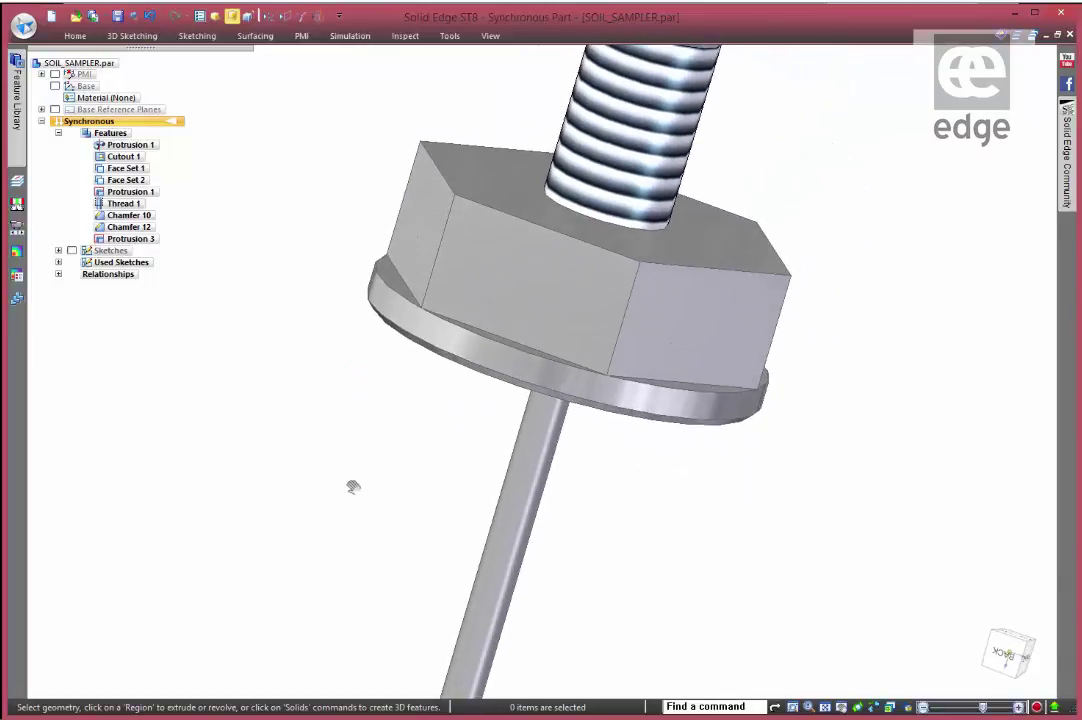
right_click(876, 356)
Step: Show the base coordinate system and lock sketching to a base plane with Ctrl+H
click(866, 357)
right_drag(868, 358, 900, 350)
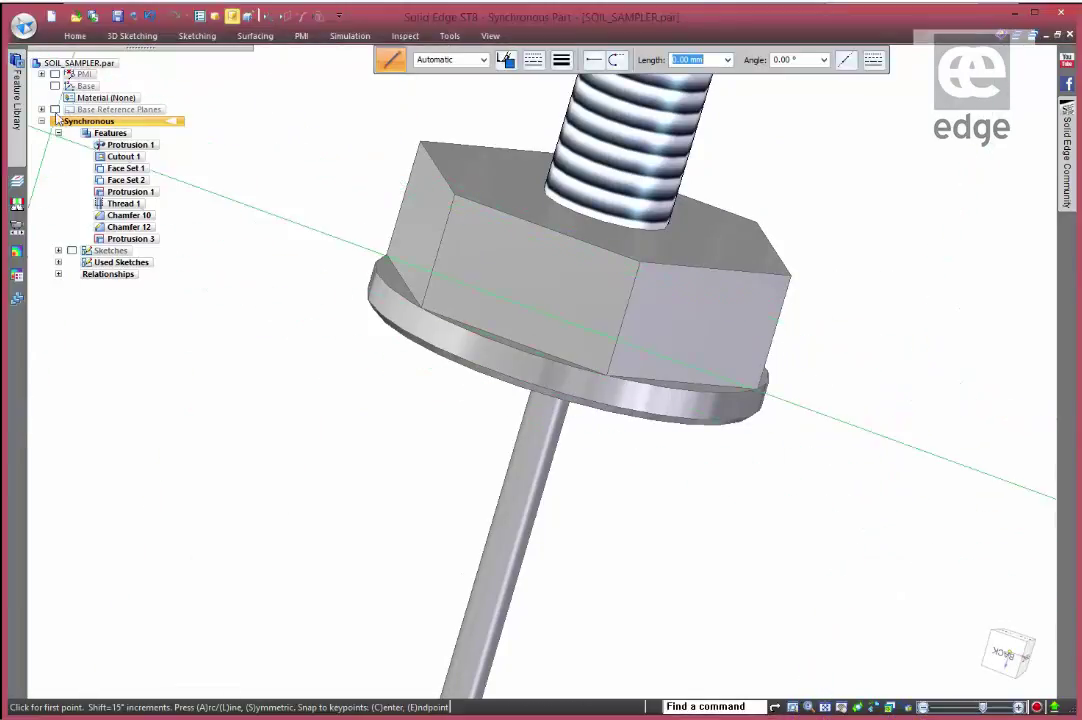
click(55, 86)
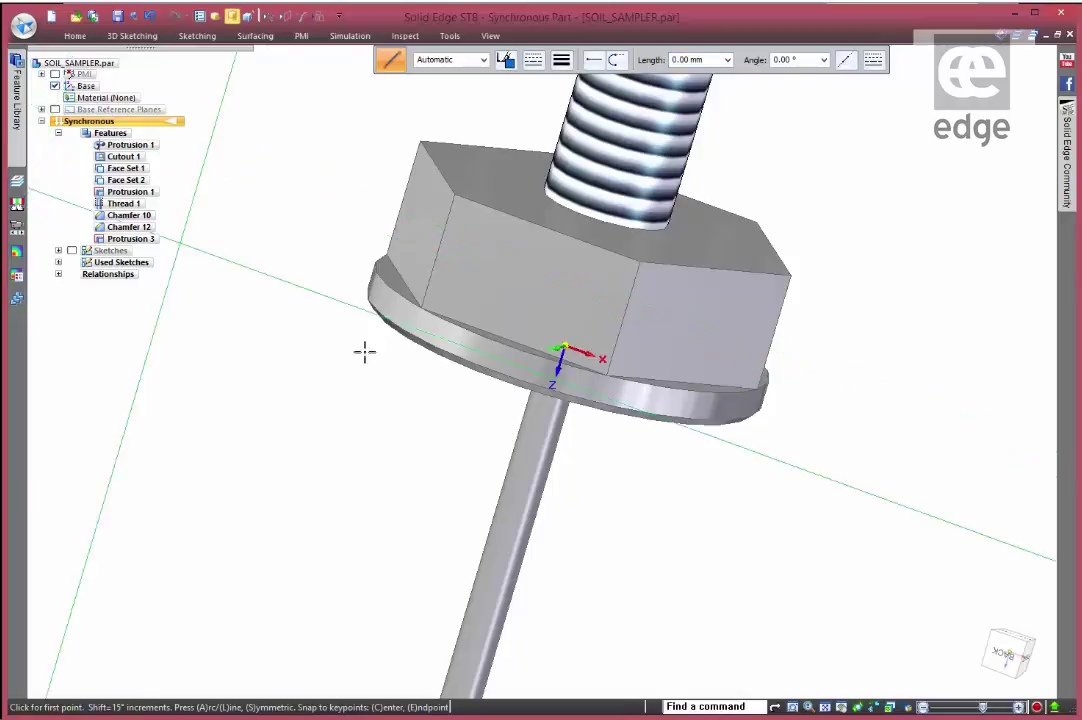
right_click(598, 375)
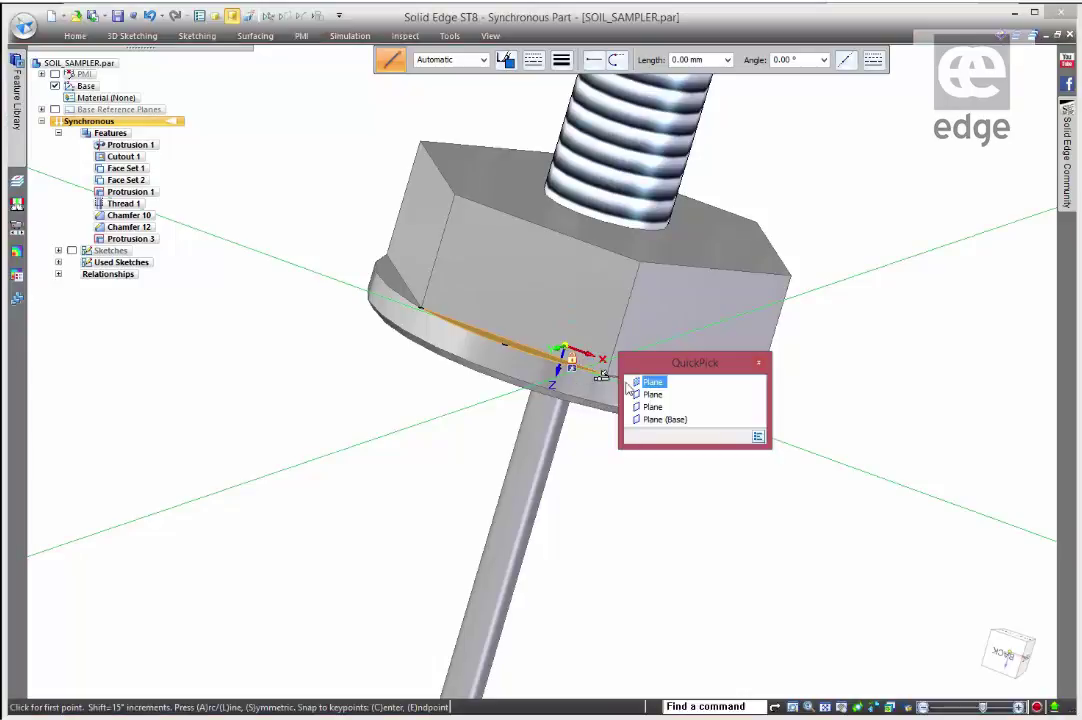
click(660, 420)
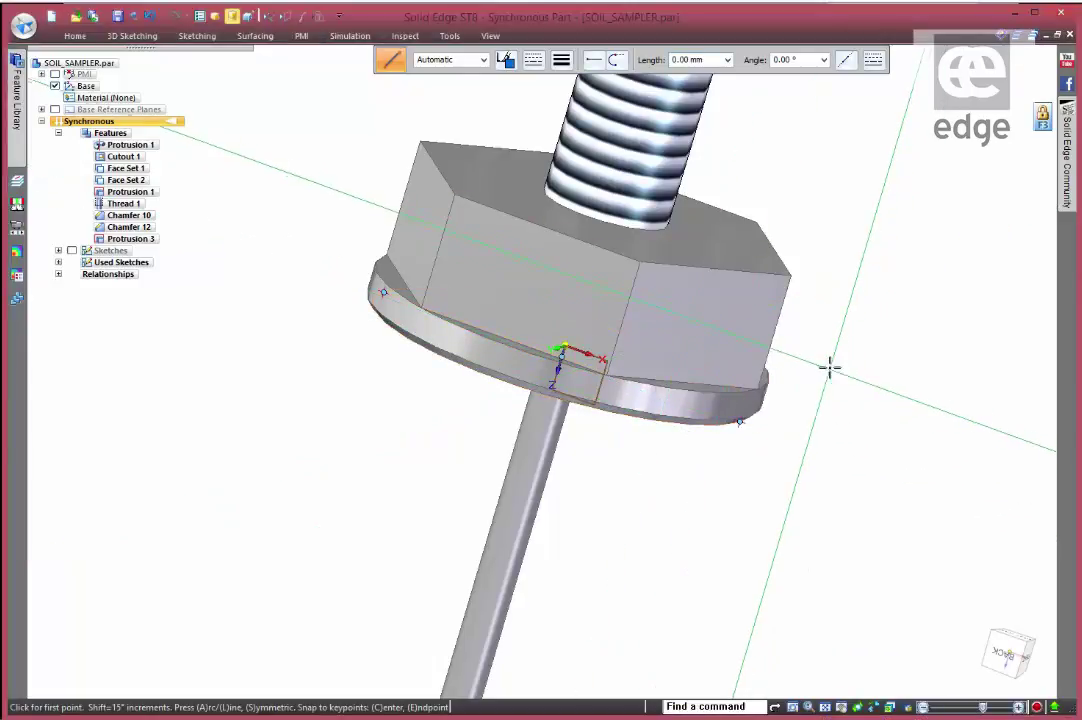
key(ctrl+h)
Step: Sketch a line and 7.50 mm 90° arc from the edge midpoint to the head's corner, then begin Revolve
click(828, 328)
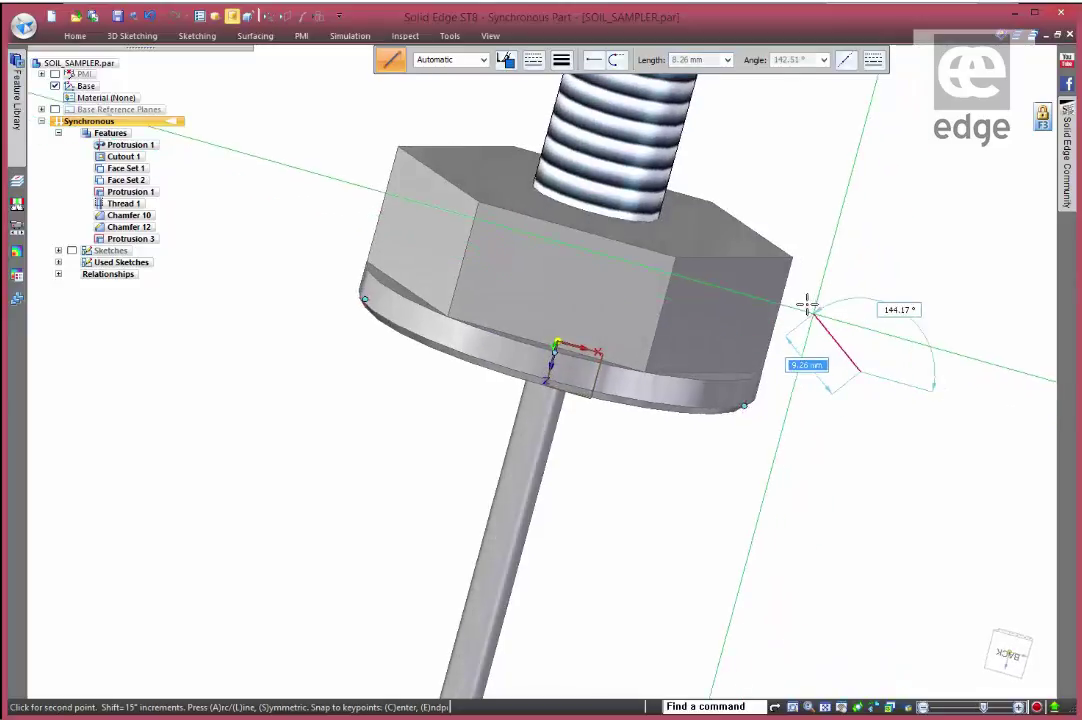
right_click(826, 309)
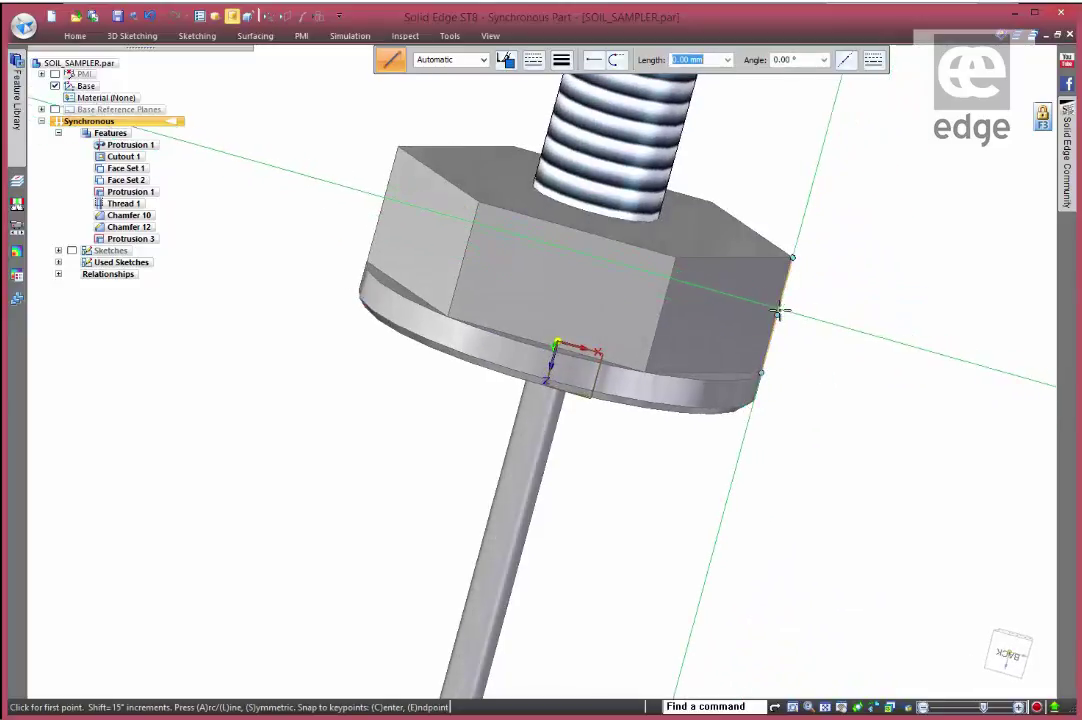
click(777, 315)
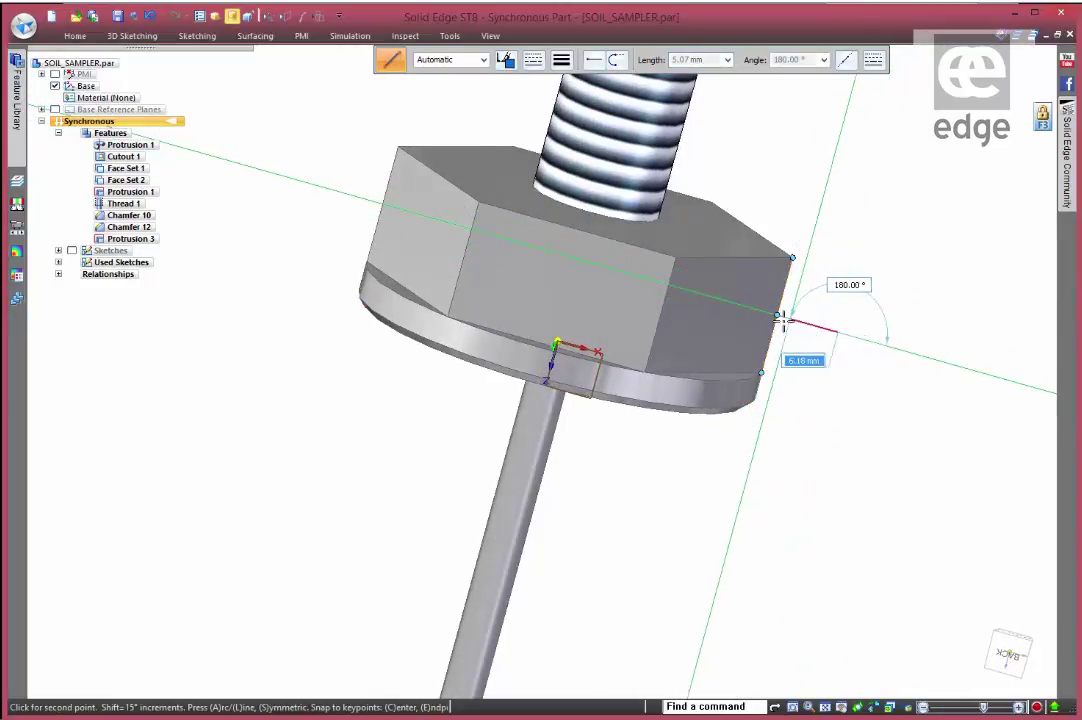
key(a)
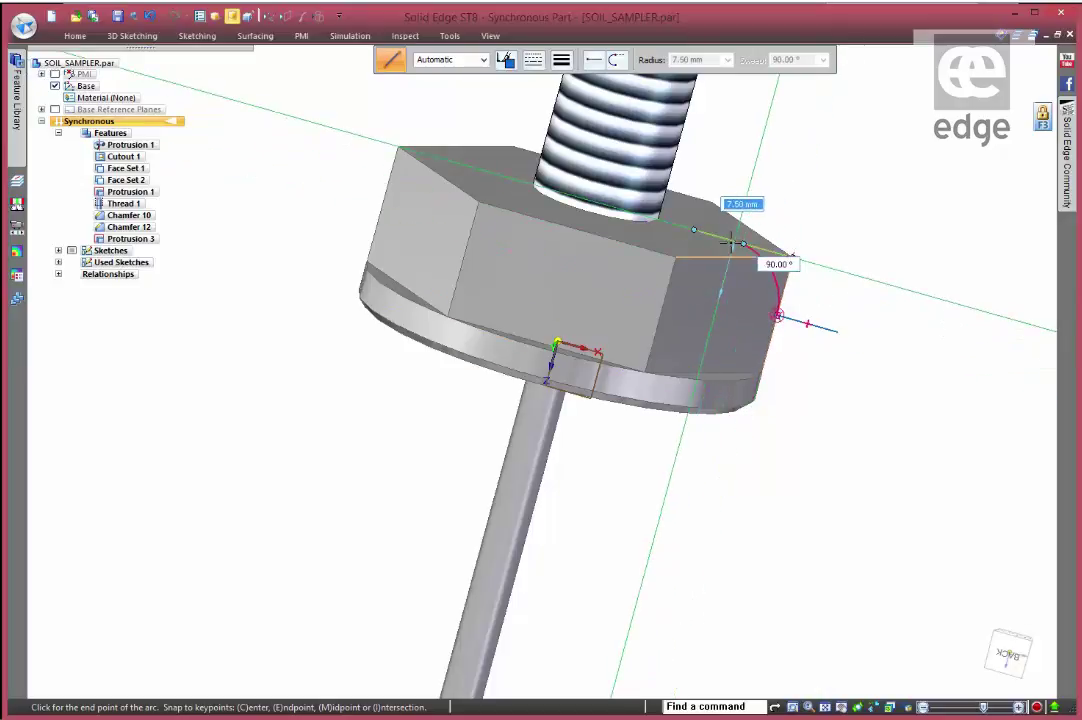
click(735, 243)
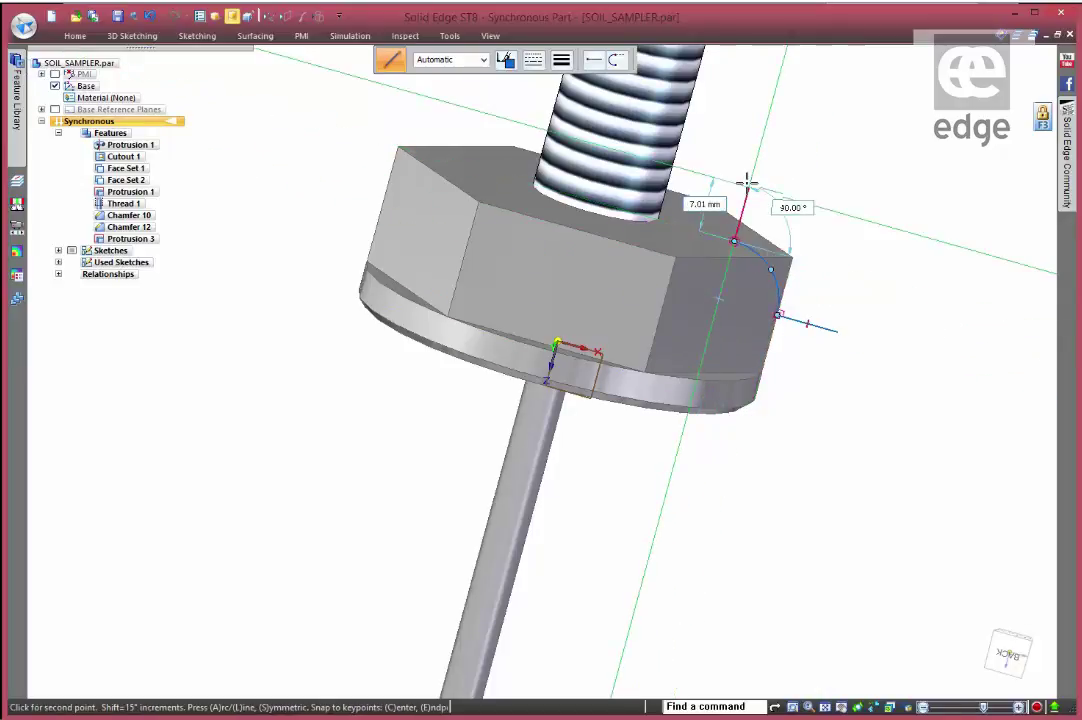
right_click(877, 190)
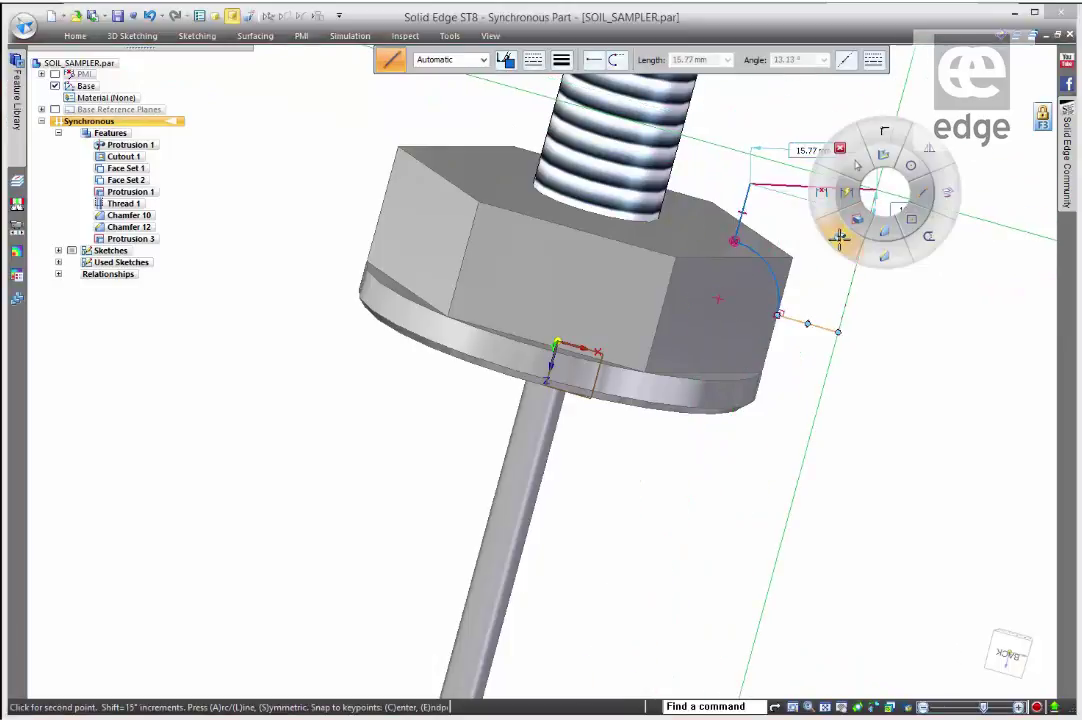
click(838, 232)
Step: Revolve the line-arc profile as a 360° cut about the thread axis, creating Cutout 1
click(828, 338)
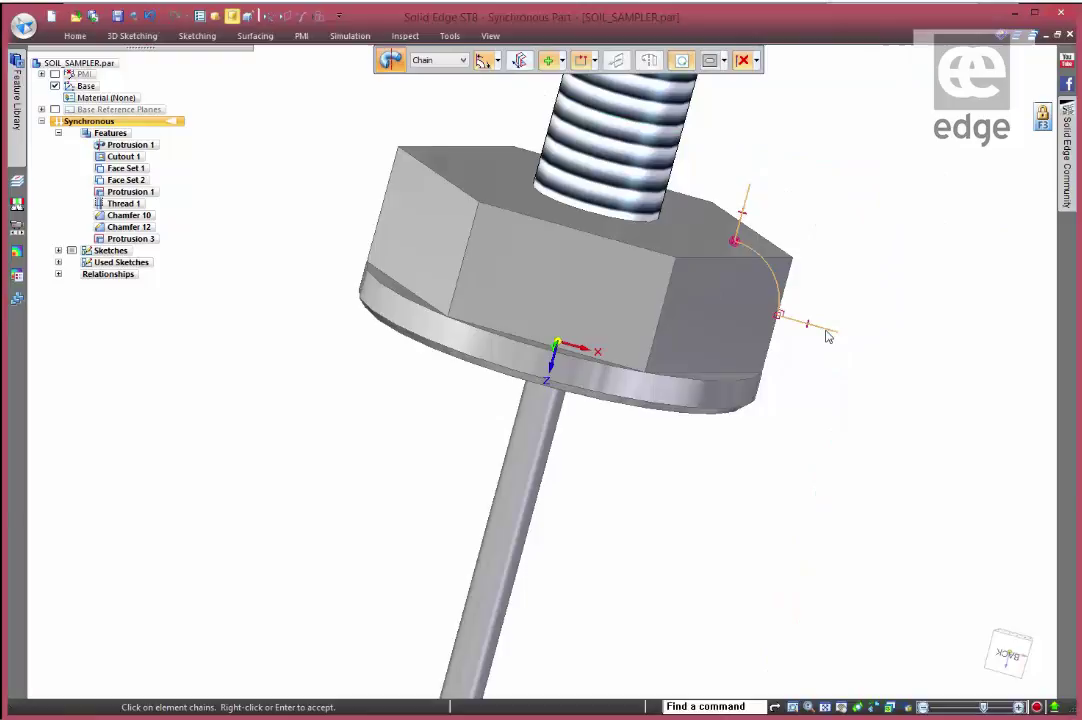
click(562, 60)
click(568, 94)
right_click(891, 246)
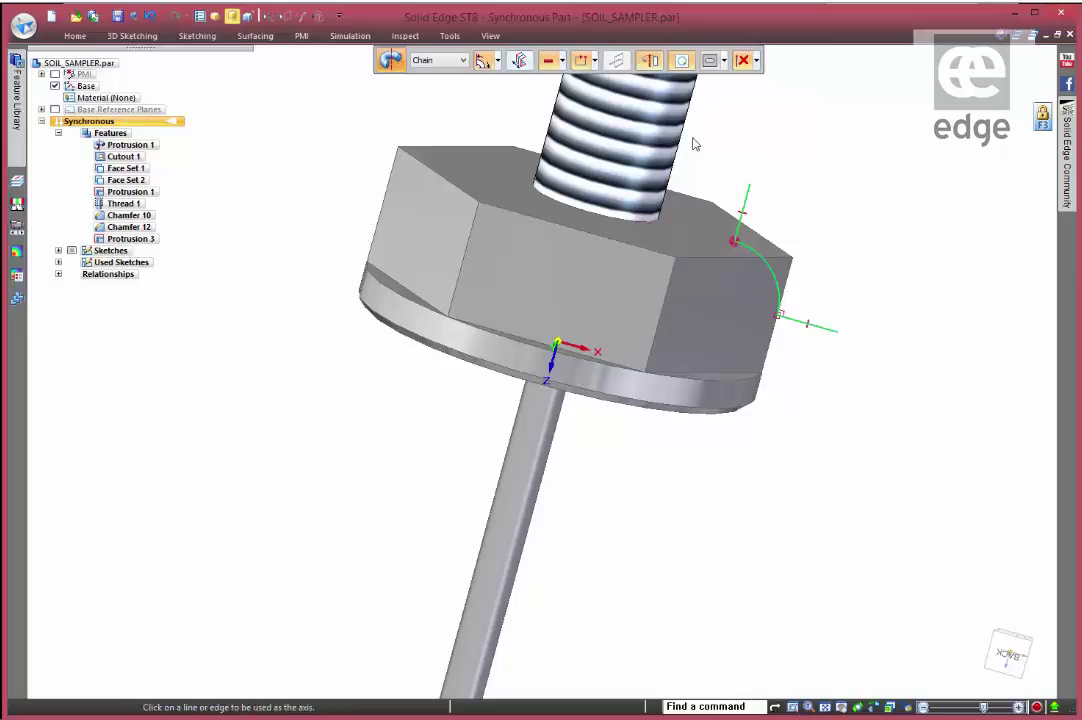
click(642, 149)
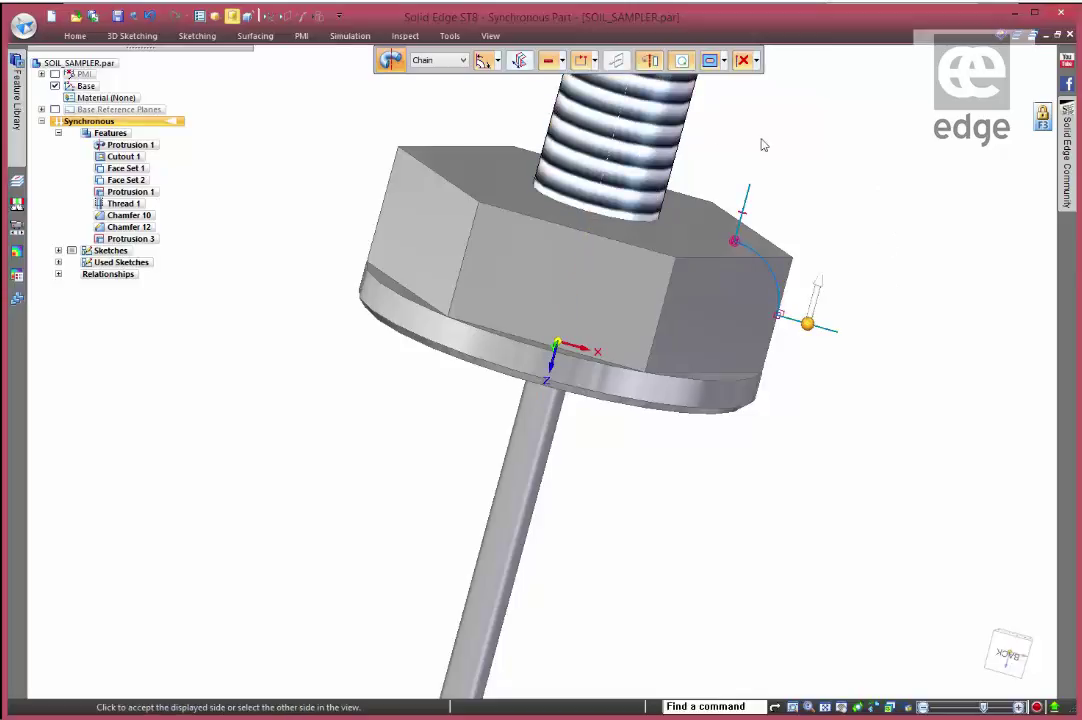
click(872, 230)
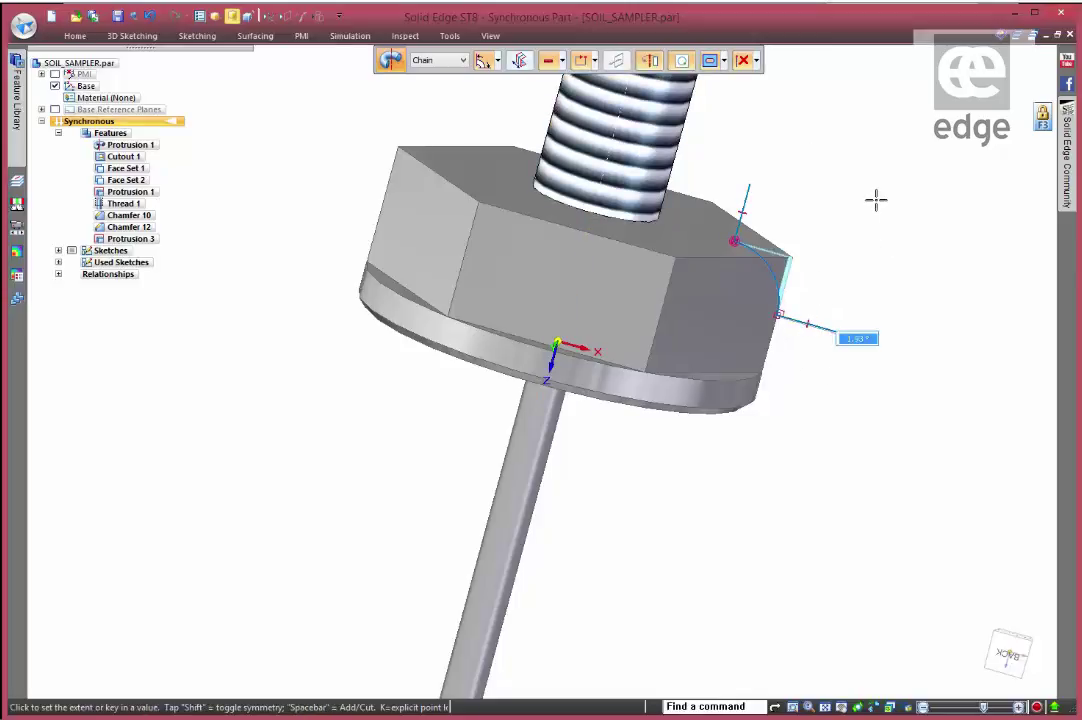
click(497, 60)
click(498, 93)
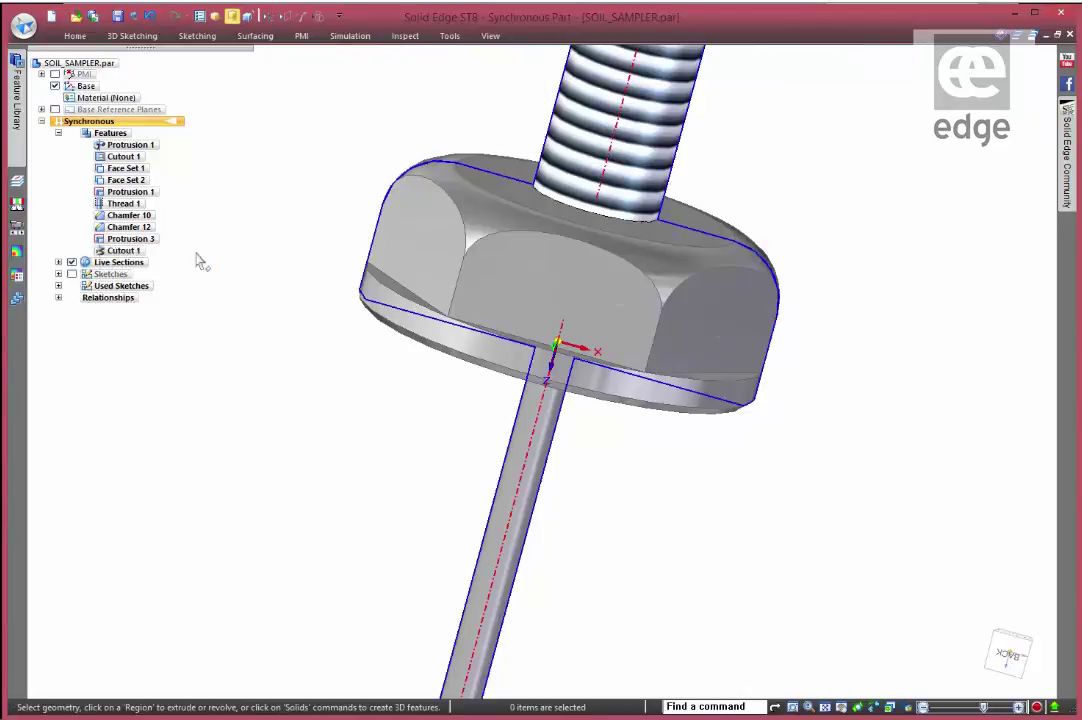
middle_drag(285, 398, 222, 419)
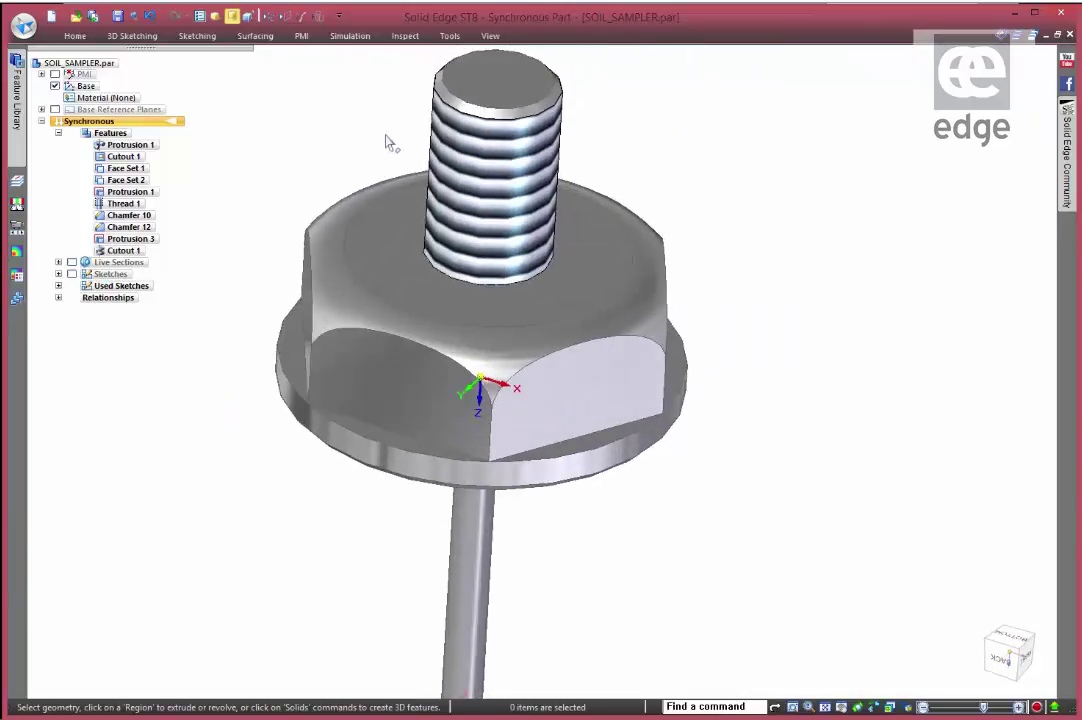
middle_drag(386, 141, 703, 393)
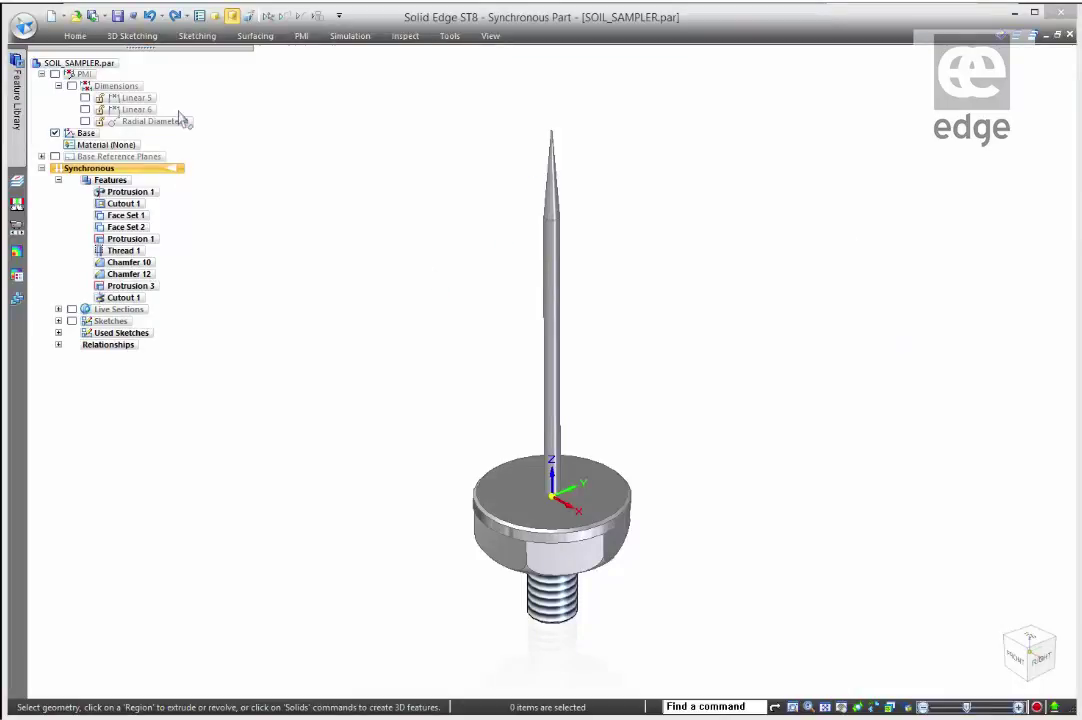
Step: Transition the part from Synchronous to Ordered and start a Helical Curve from the Surfacing tools
click(155, 157)
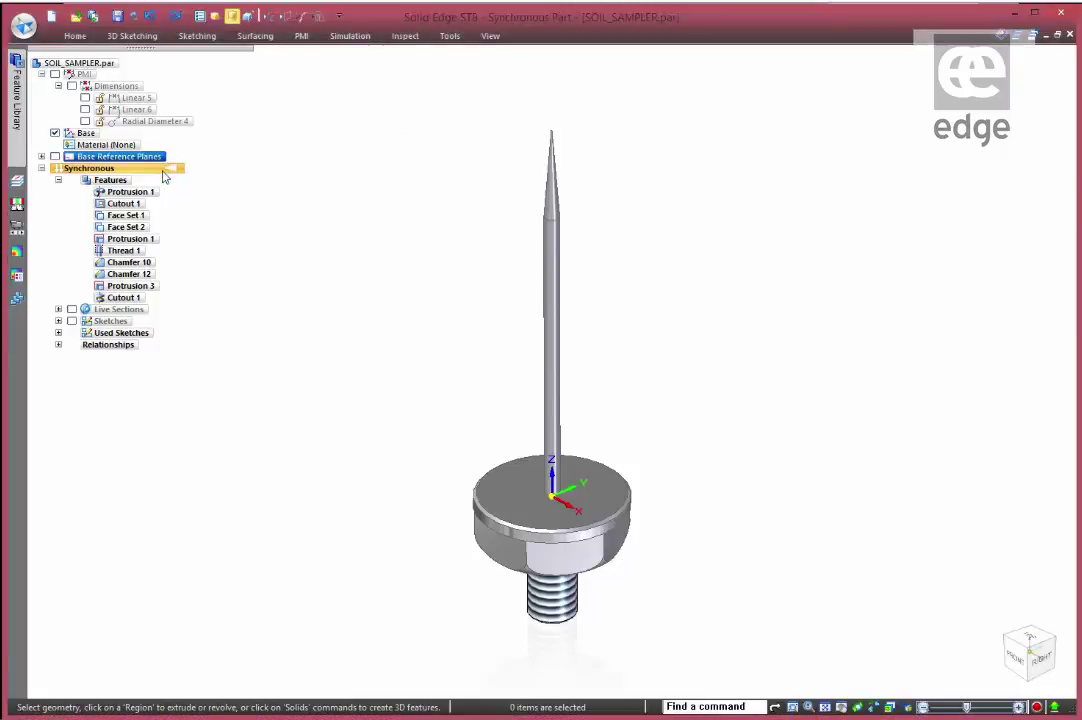
right_click(164, 170)
click(240, 316)
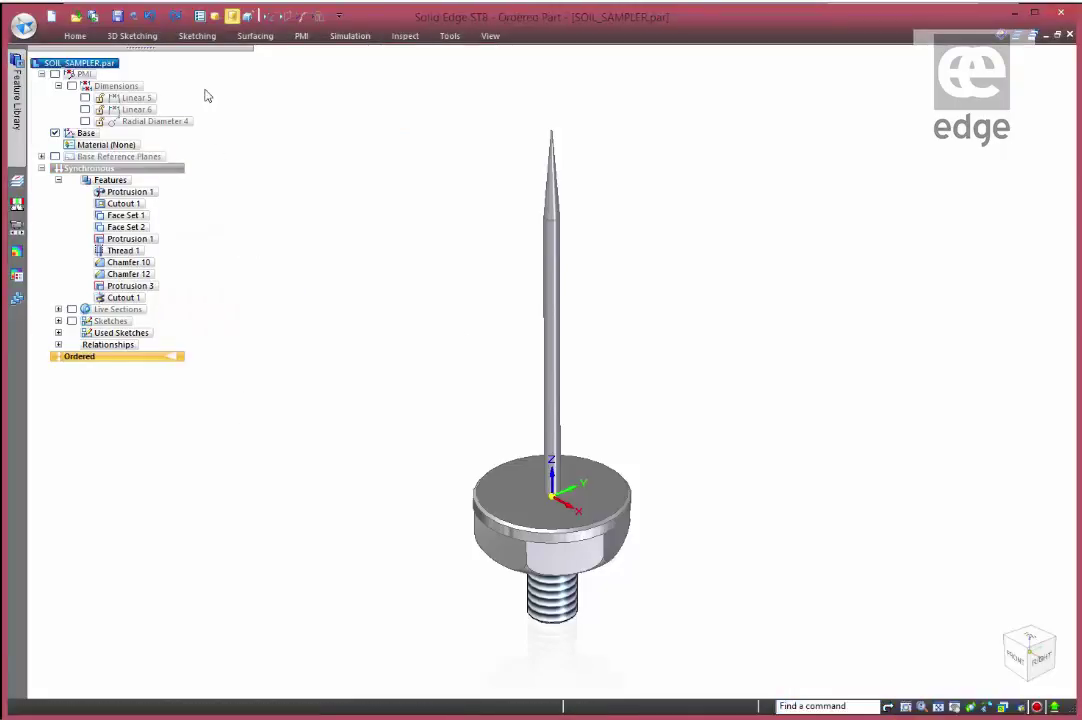
click(125, 36)
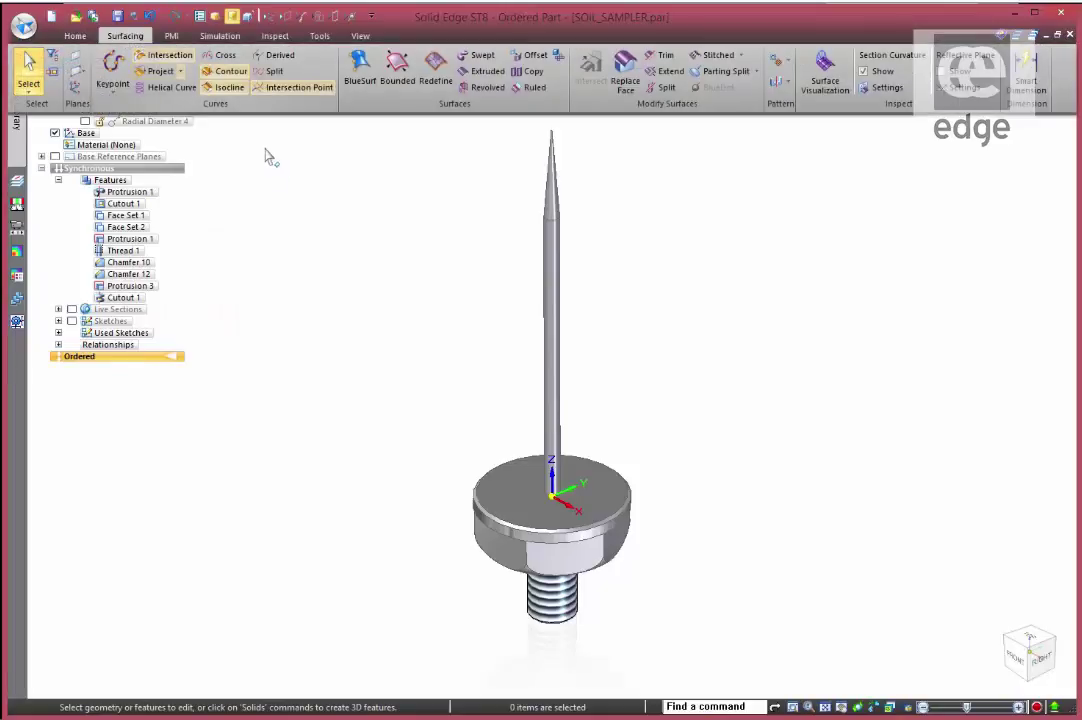
click(166, 88)
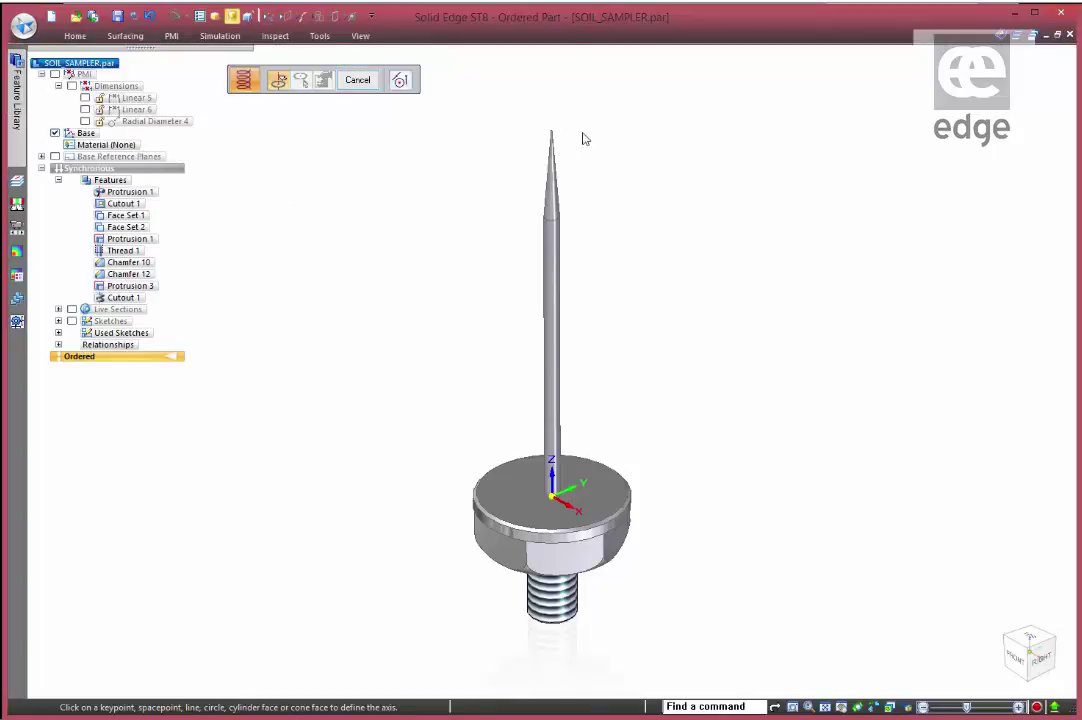
Step: Set the helix axis from needle tip to base centre, start on the base edge, keep Compound type
click(551, 131)
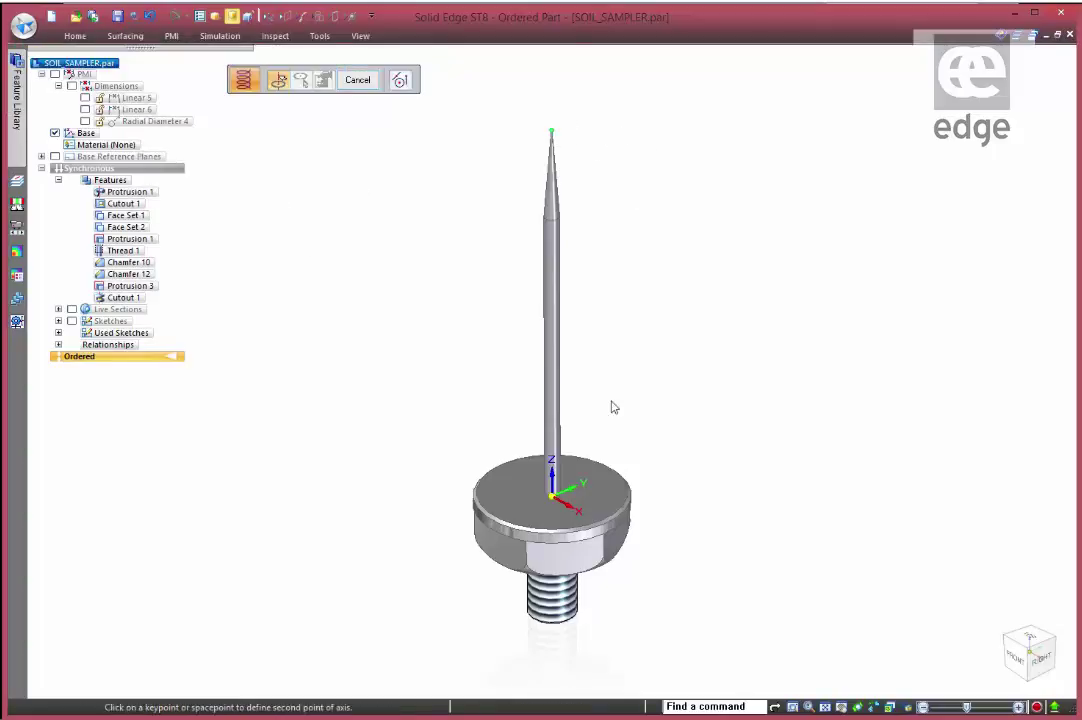
click(551, 500)
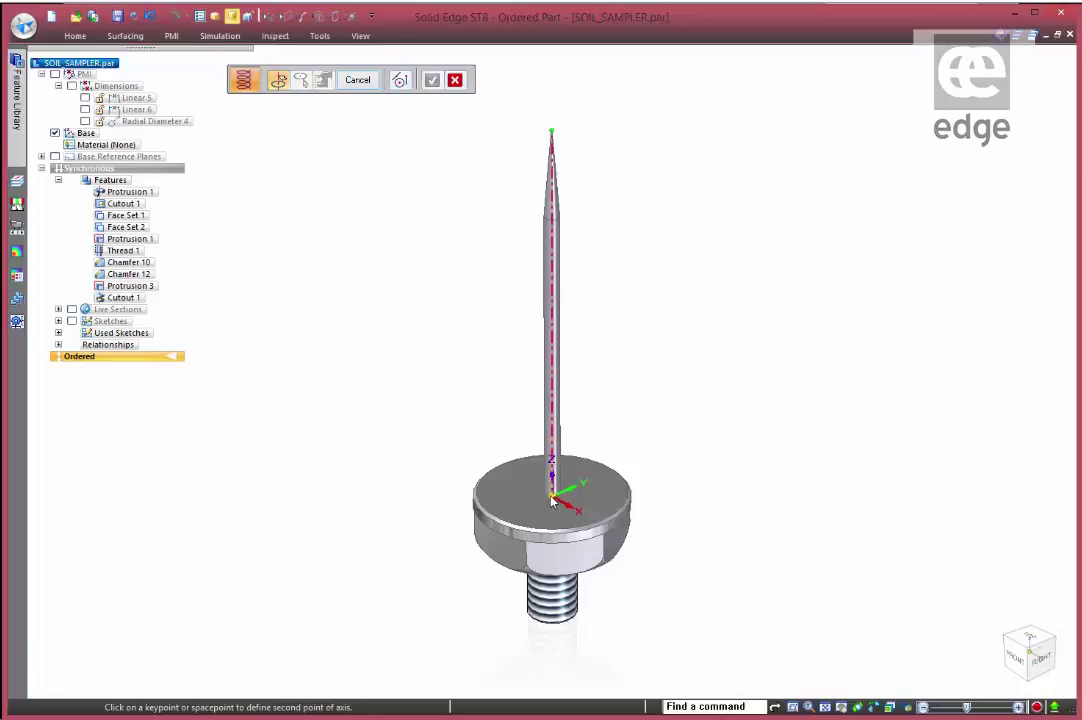
click(551, 500)
click(581, 518)
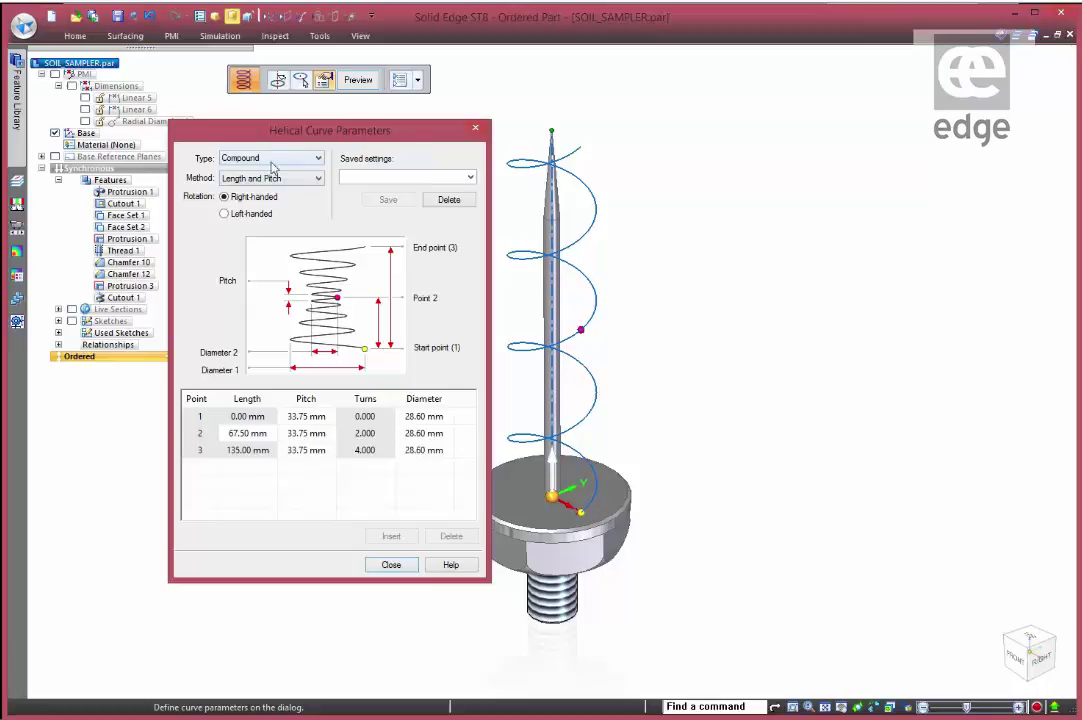
click(319, 160)
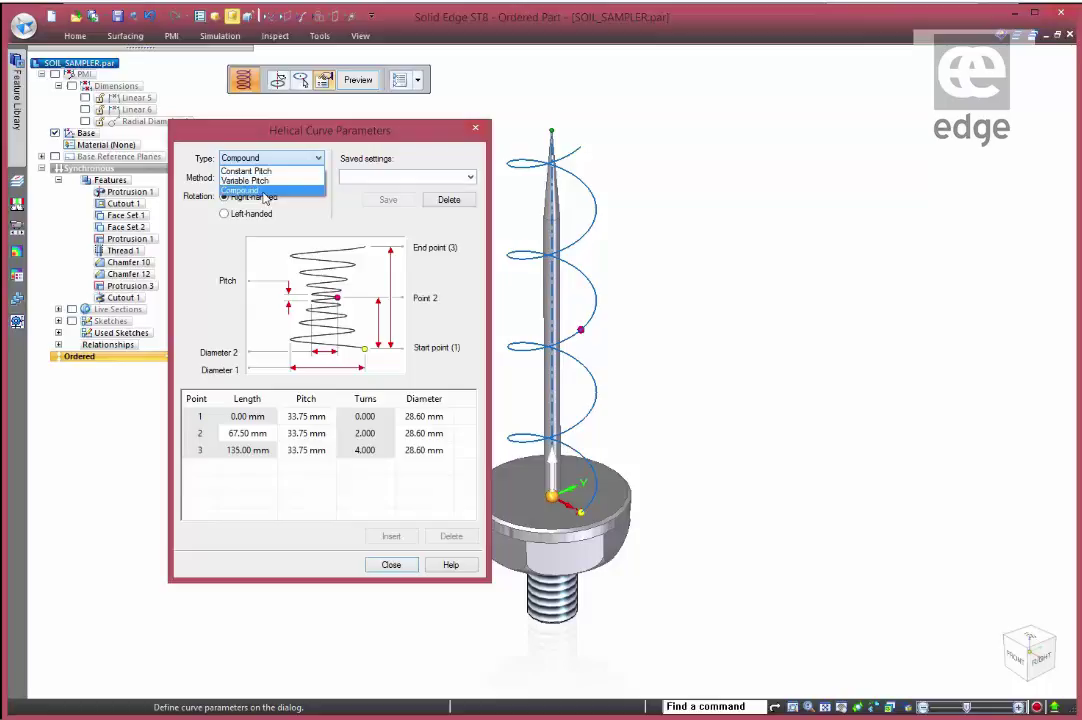
click(269, 160)
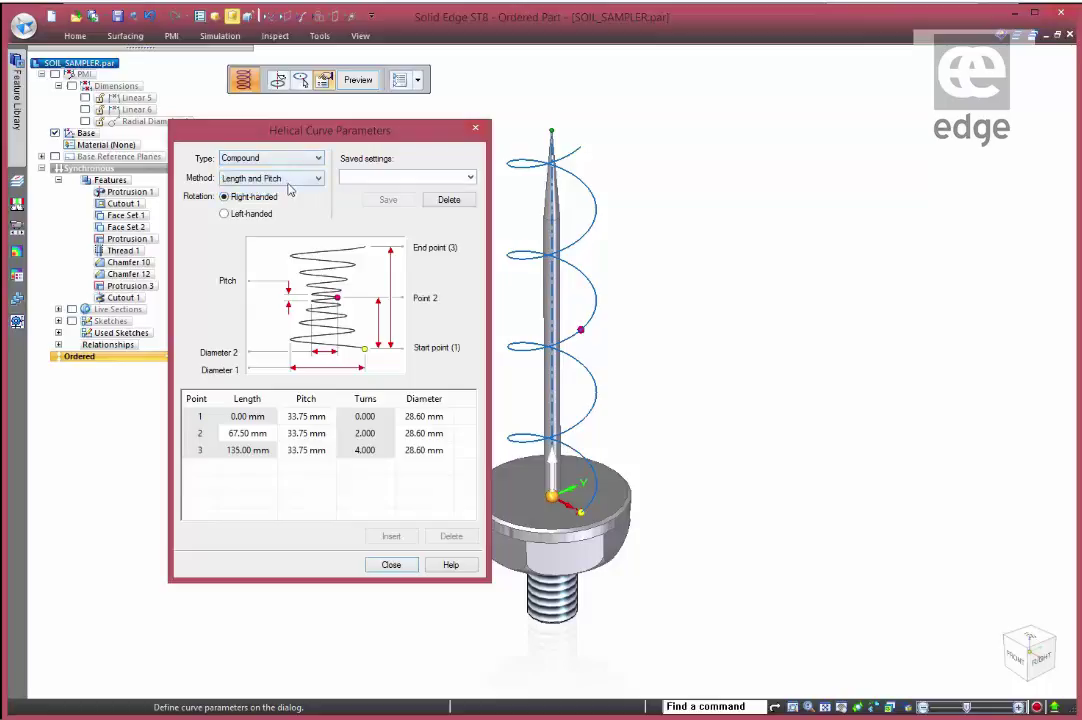
click(197, 418)
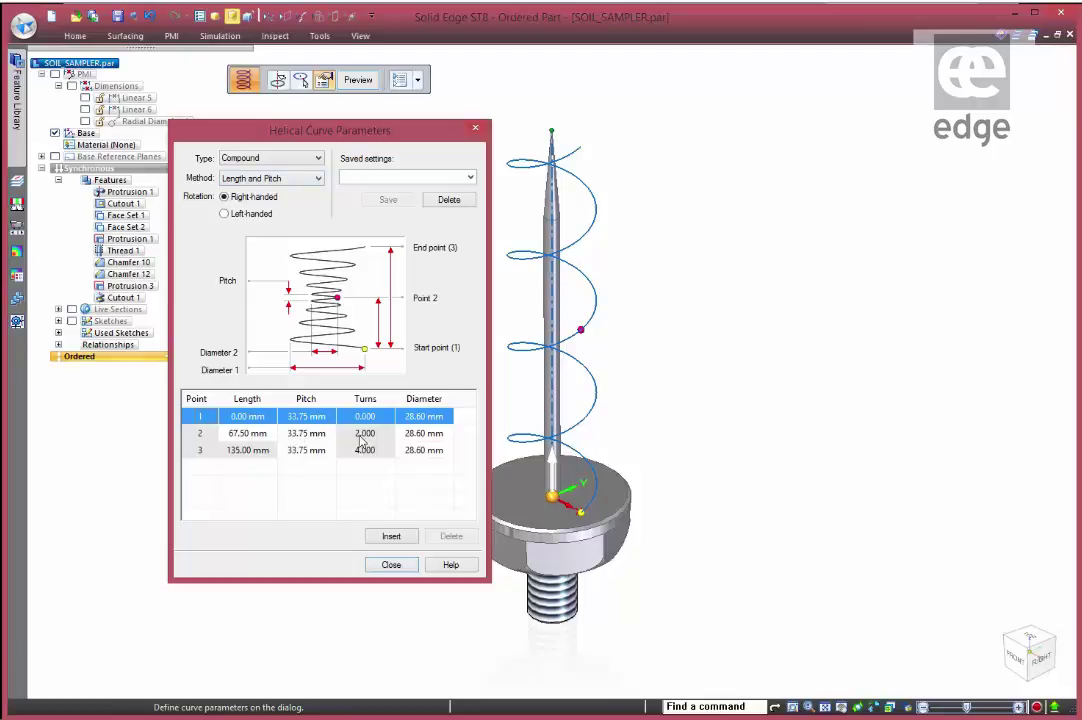
Step: Insert two intermediate helix points and set diameters of 46 mm for points 1–2 and 8 mm for point 5
click(390, 536)
click(195, 417)
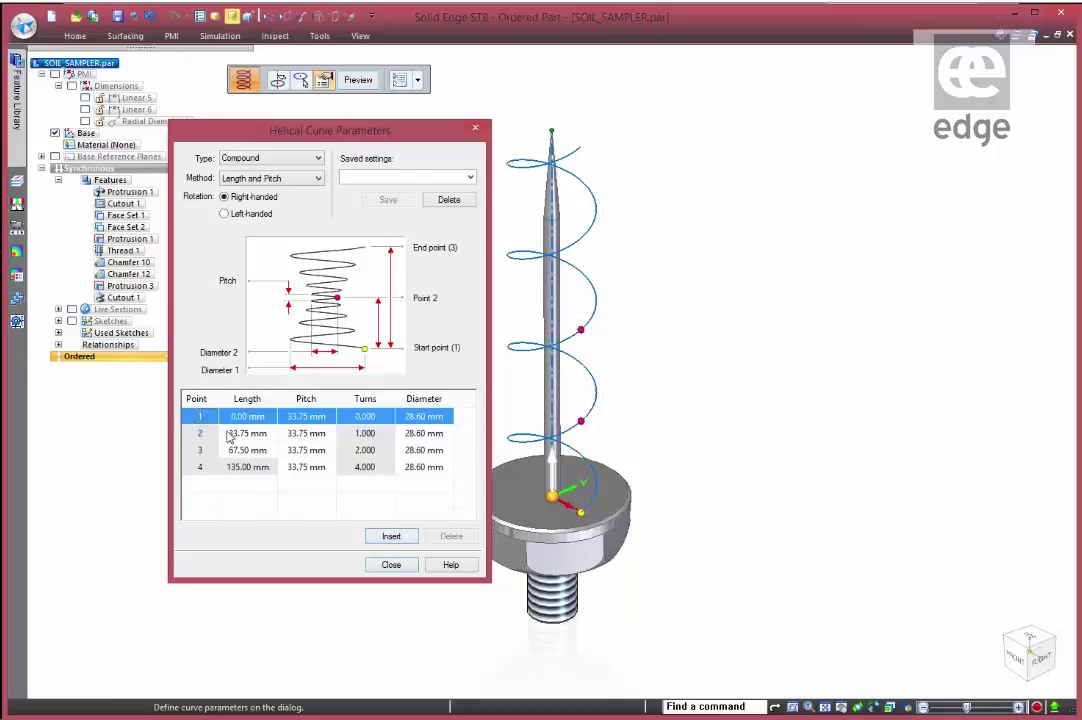
click(390, 536)
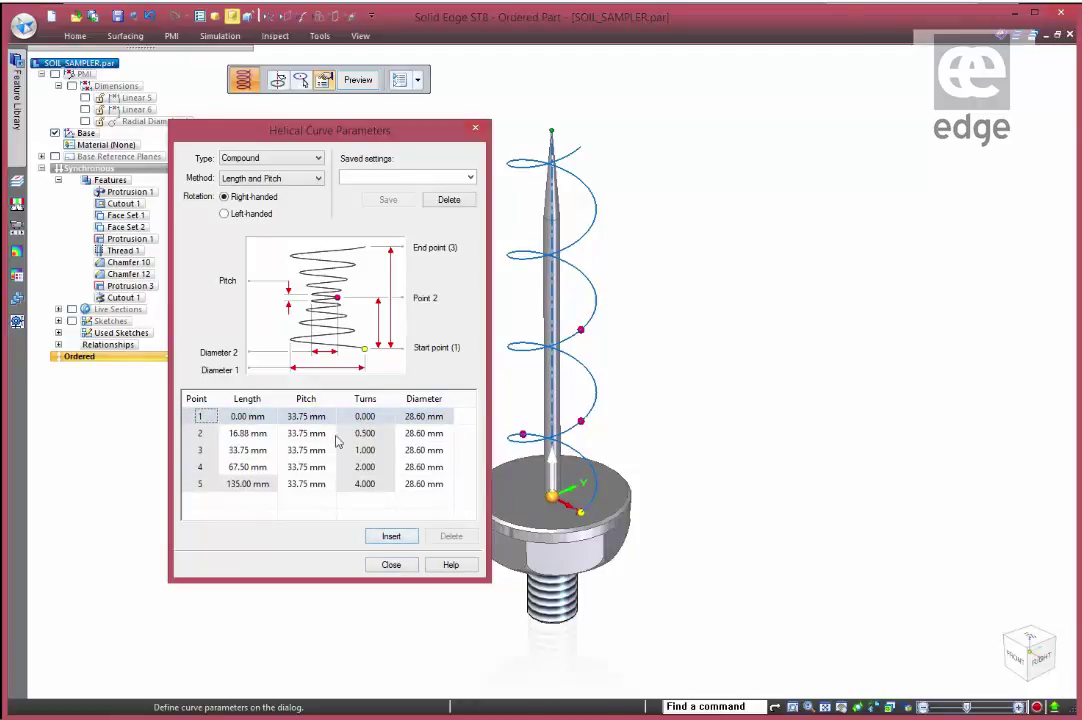
click(423, 418)
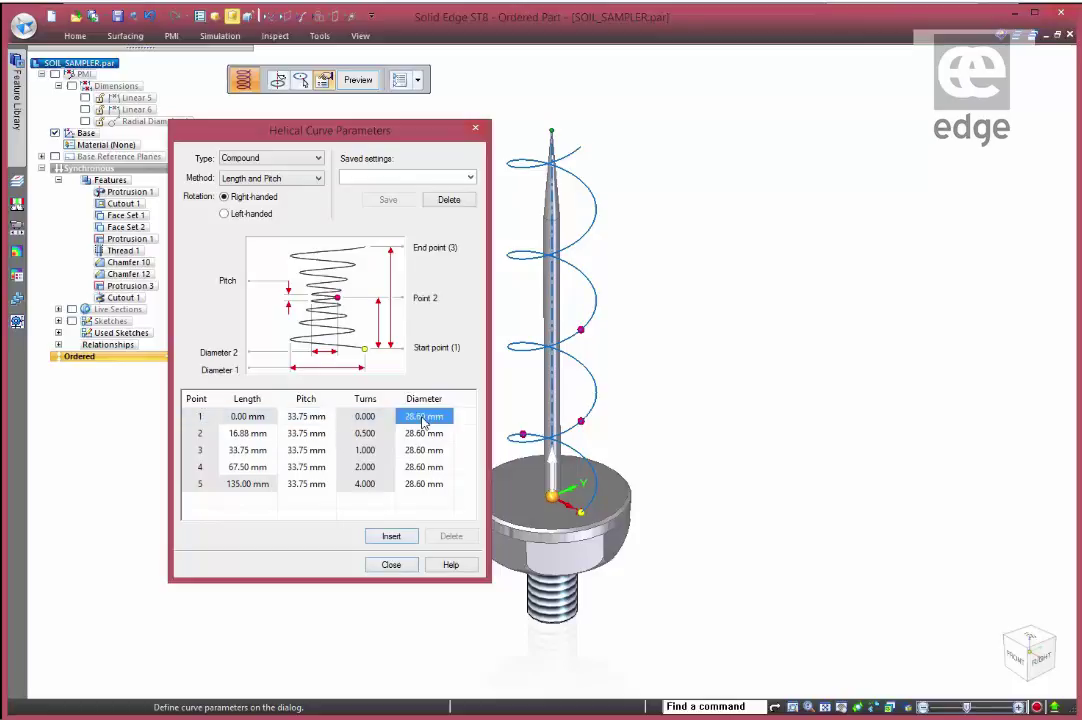
text(46)
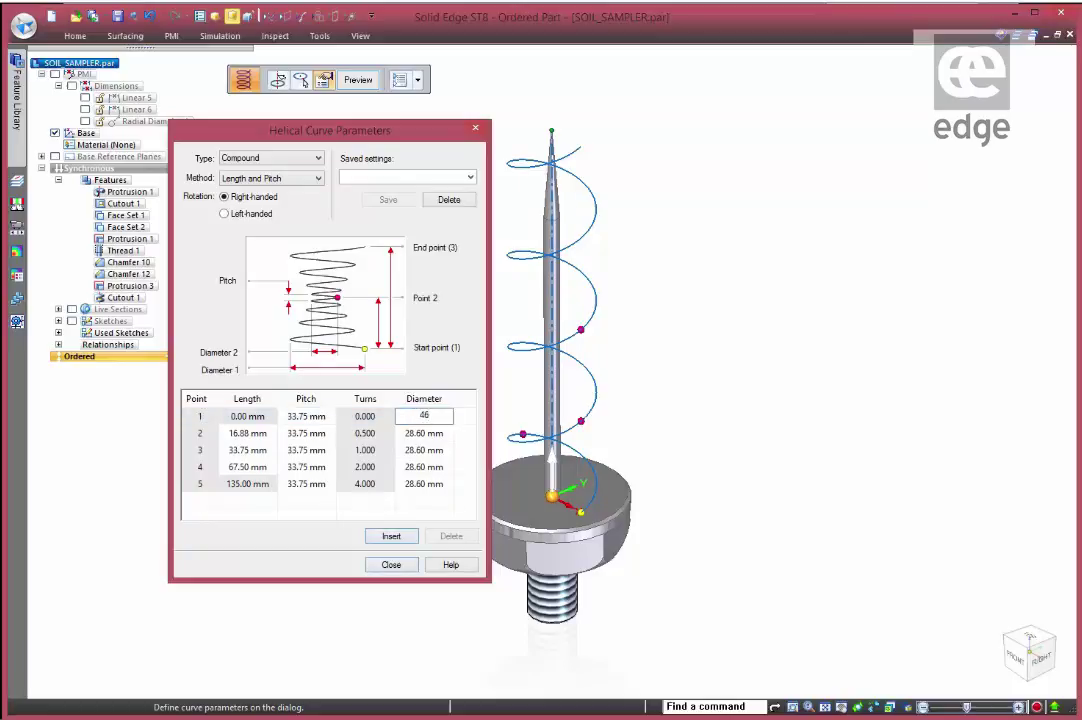
key(Return)
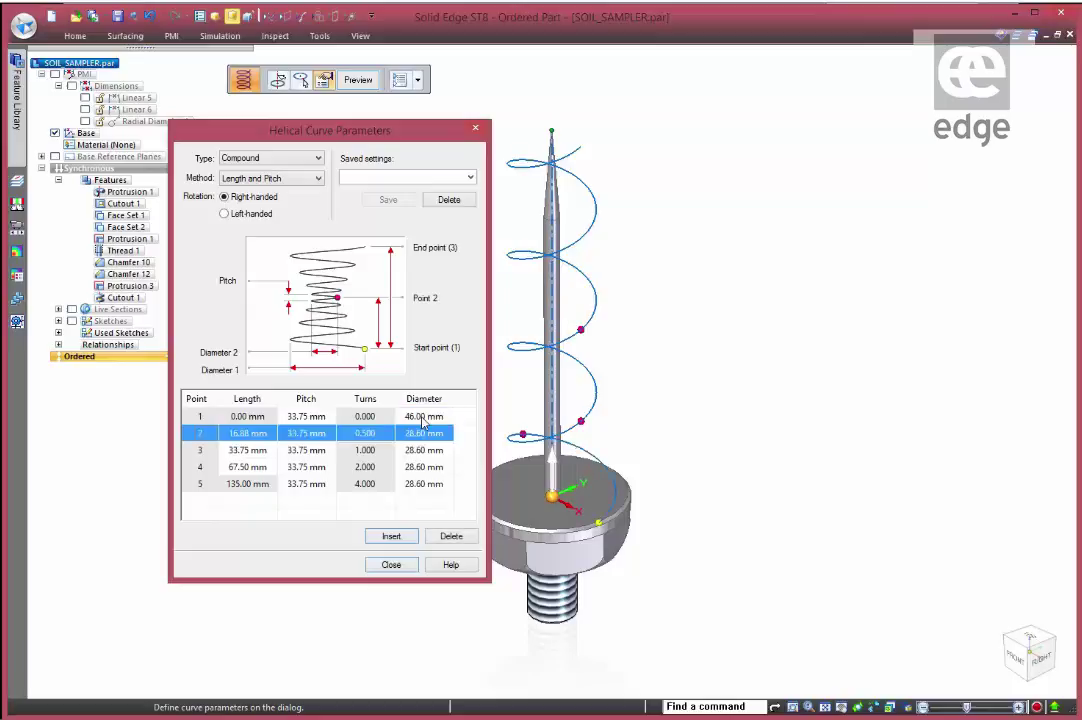
click(420, 436)
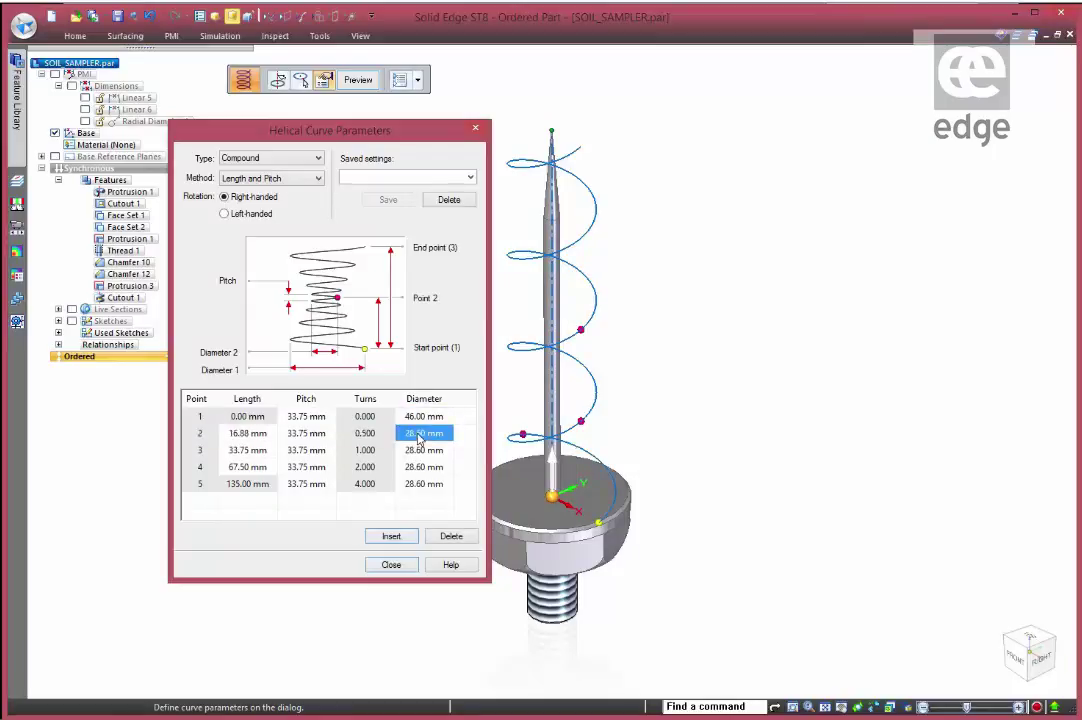
text(46)
key(Return)
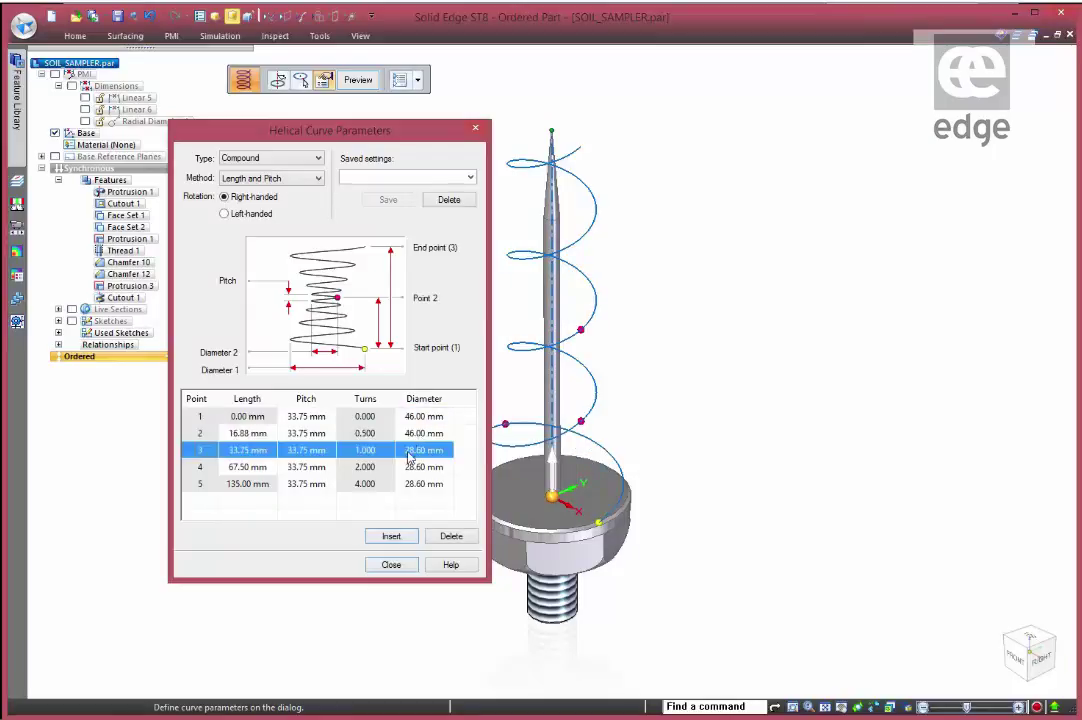
click(420, 484)
text(8)
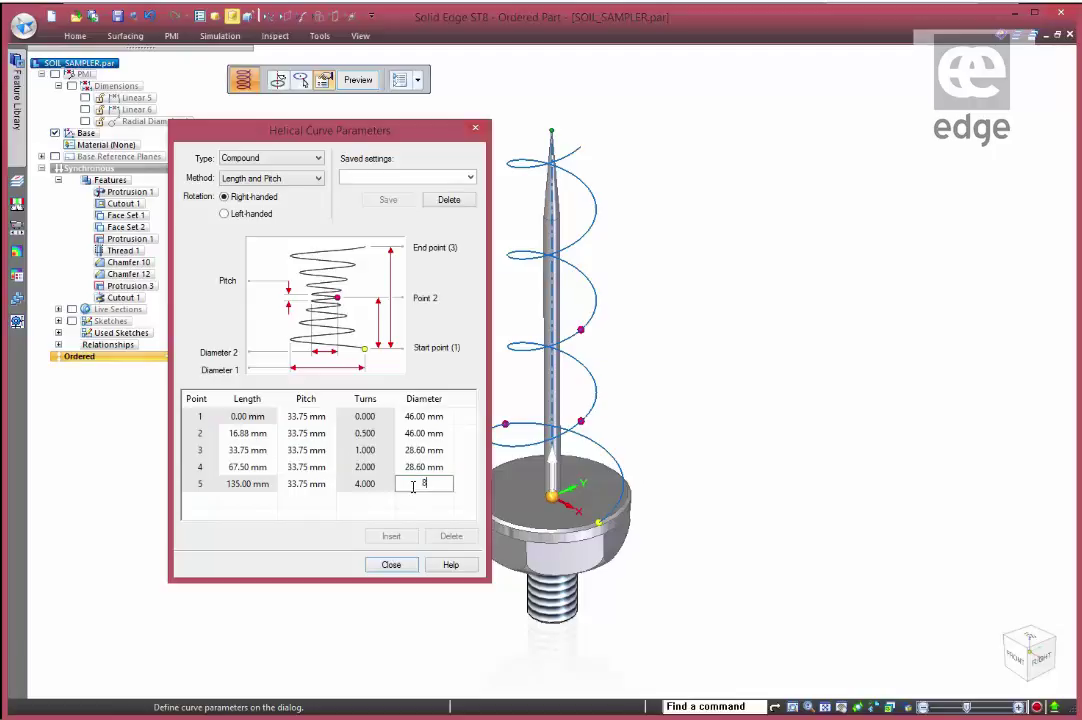
key(Return)
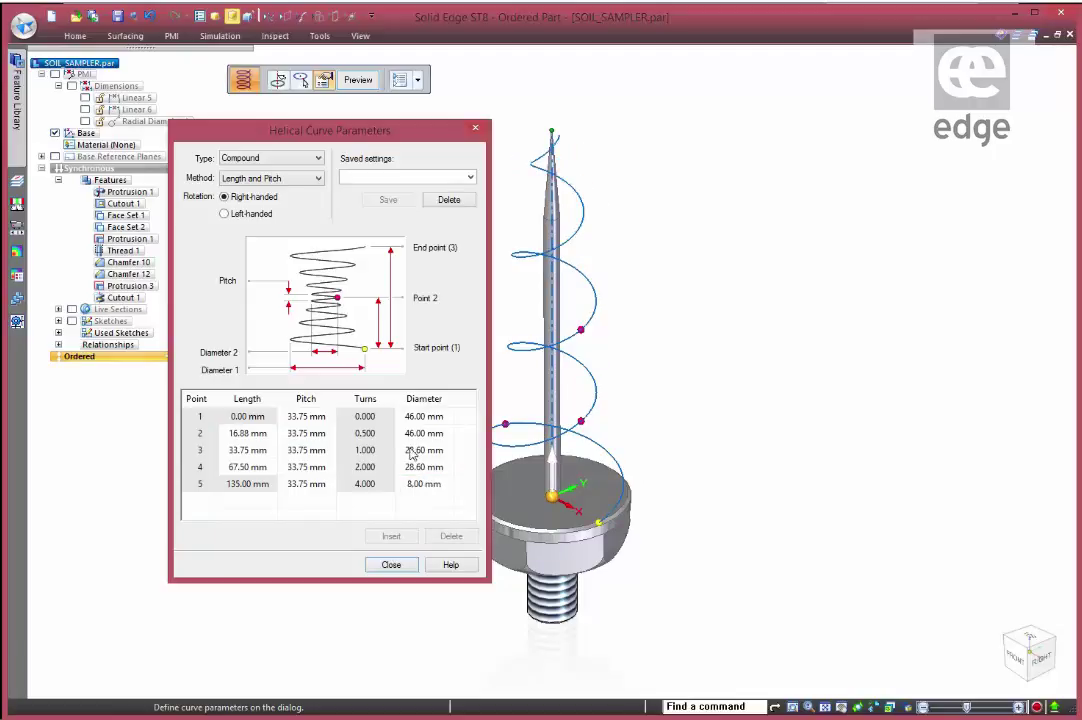
Step: Set point 2's length to 25 mm and a 10 mm pitch for points 1 and 2
click(249, 433)
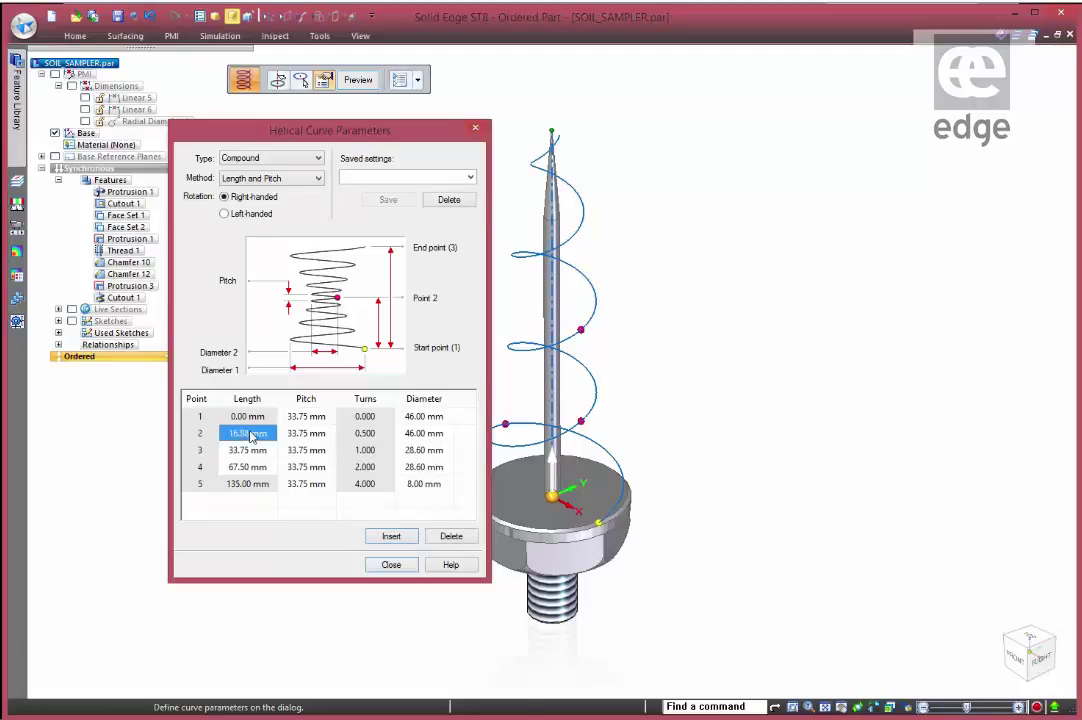
text(25)
key(Tab)
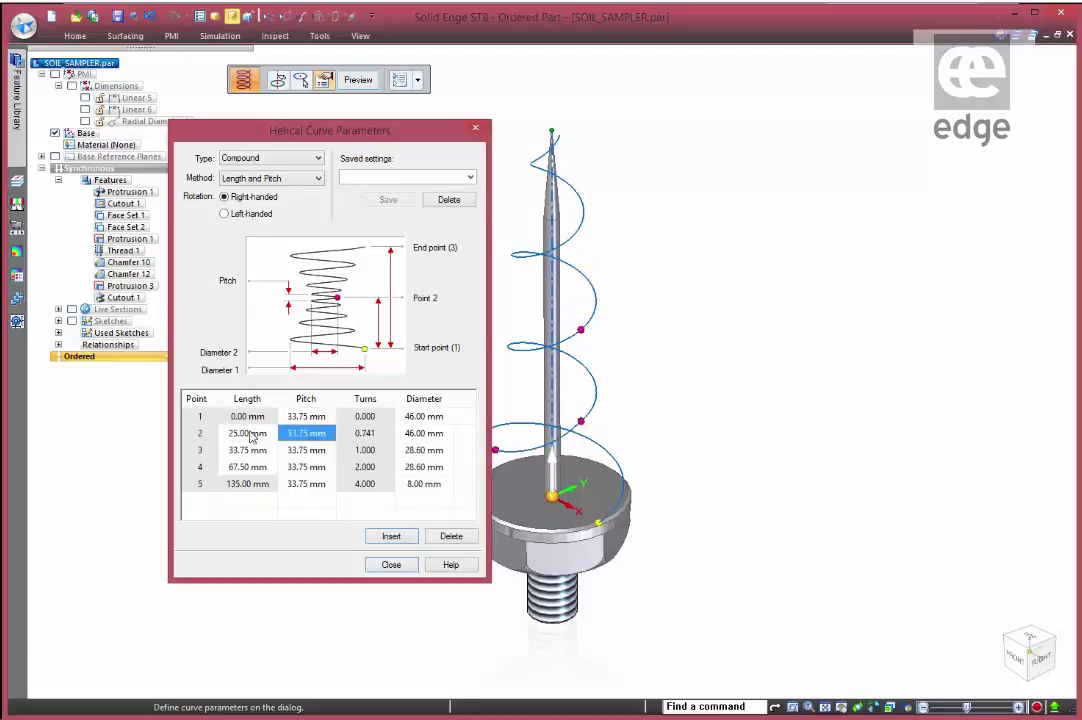
click(305, 418)
text(10)
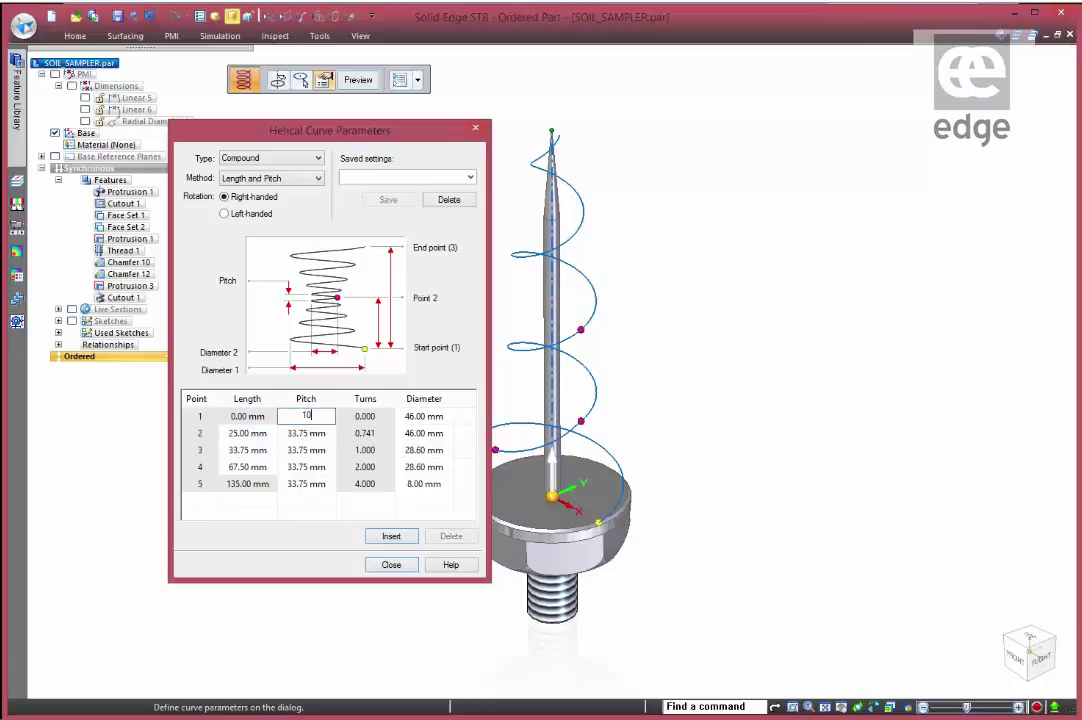
key(Tab)
click(293, 437)
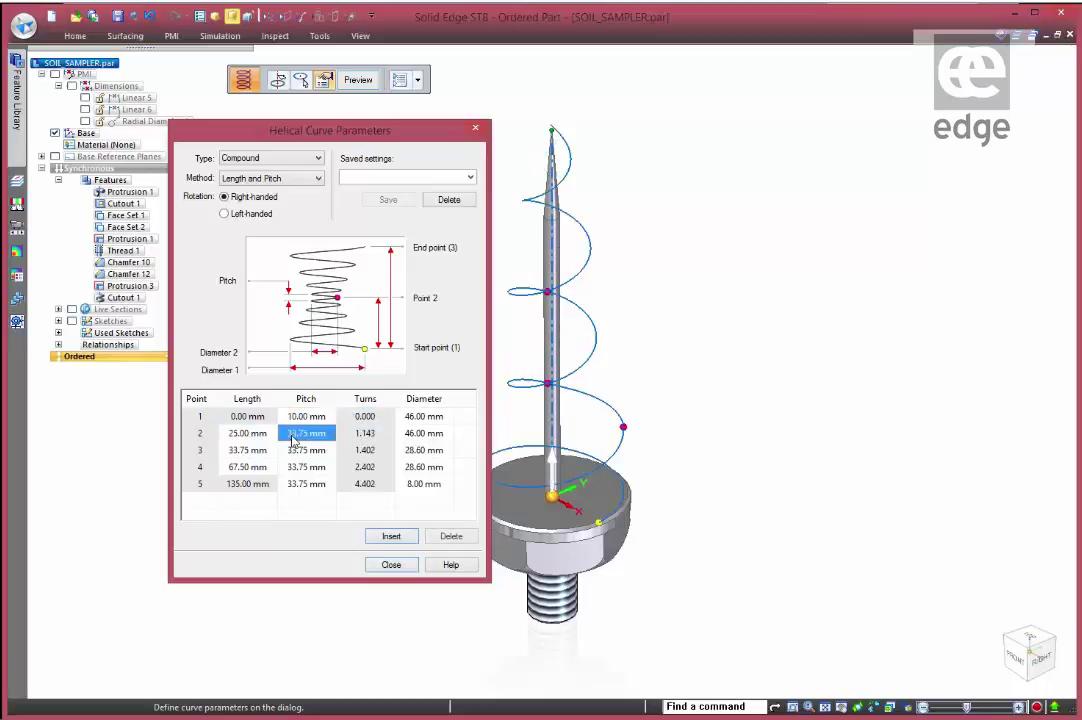
text(10)
key(Tab)
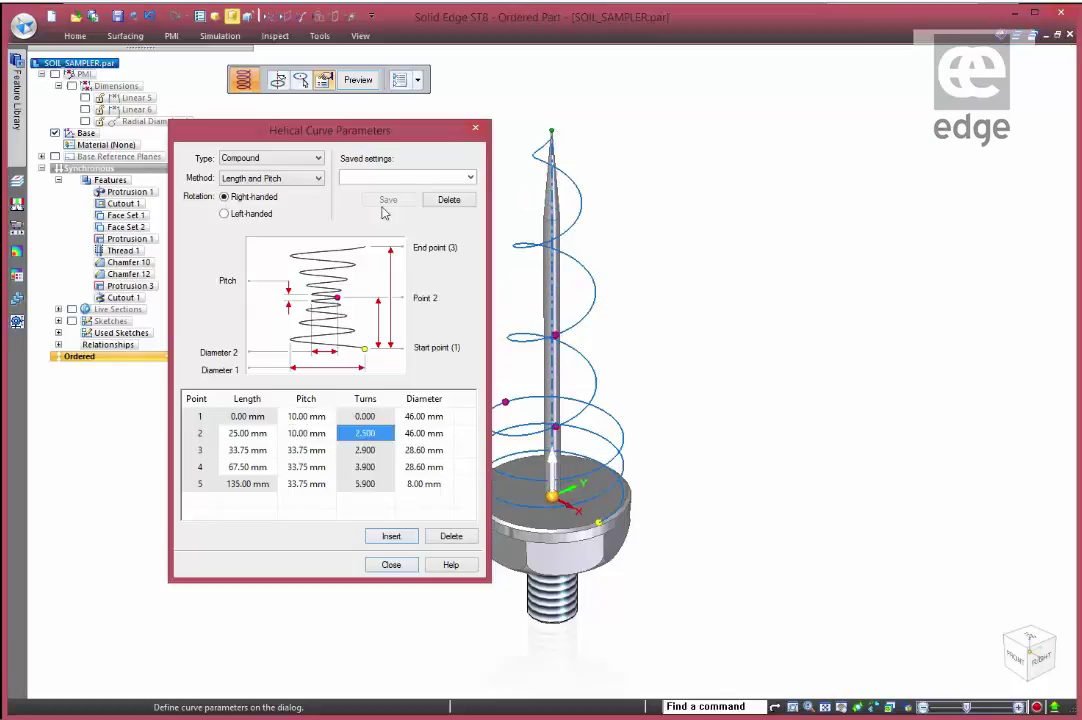
Step: Load the Earth Probe saved helix settings: 13.5 turns, 10 mm pitch, 30 mm wide
click(362, 177)
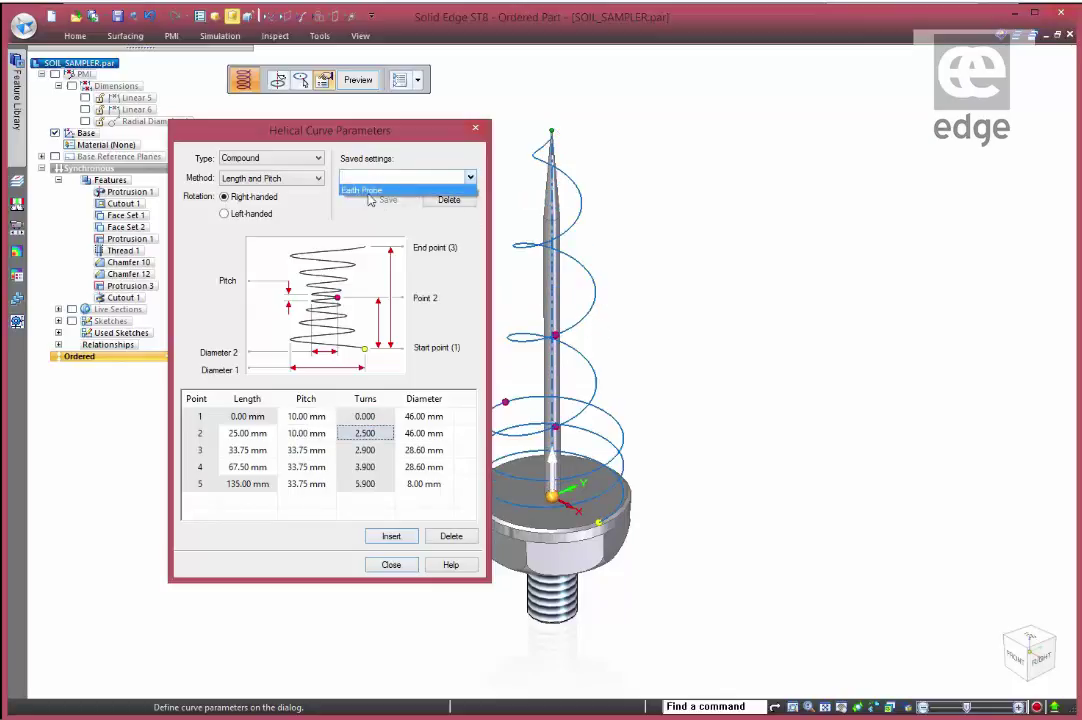
click(365, 191)
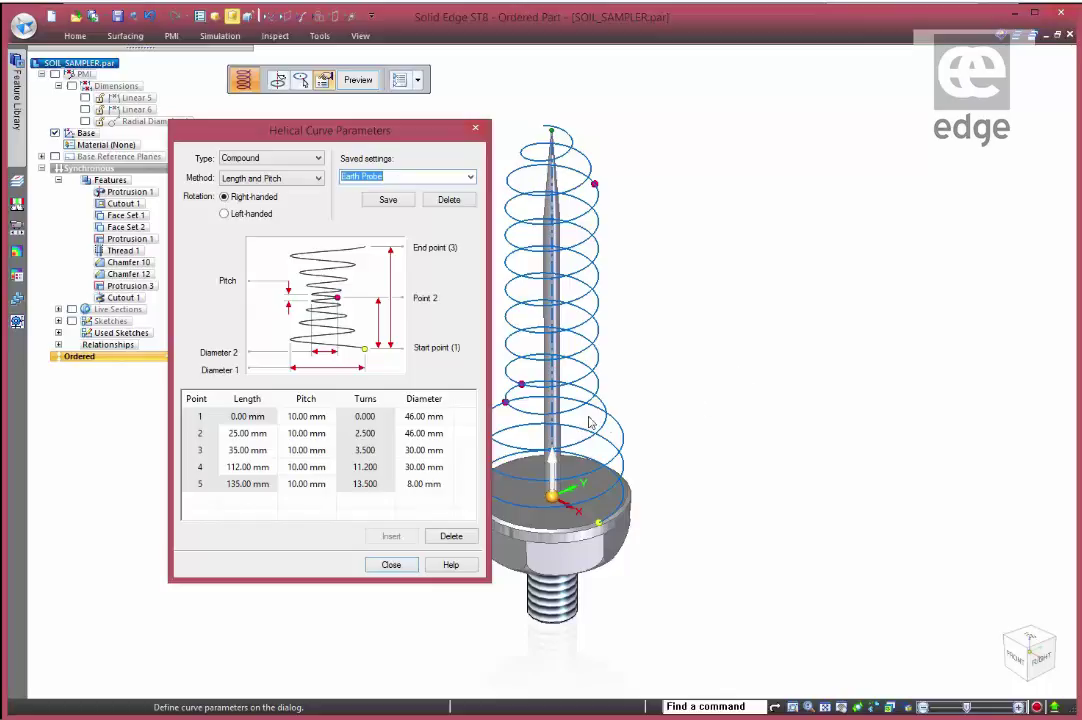
Step: Build and accept Helical Curve 14, then orbit and zoom the view slightly
click(356, 80)
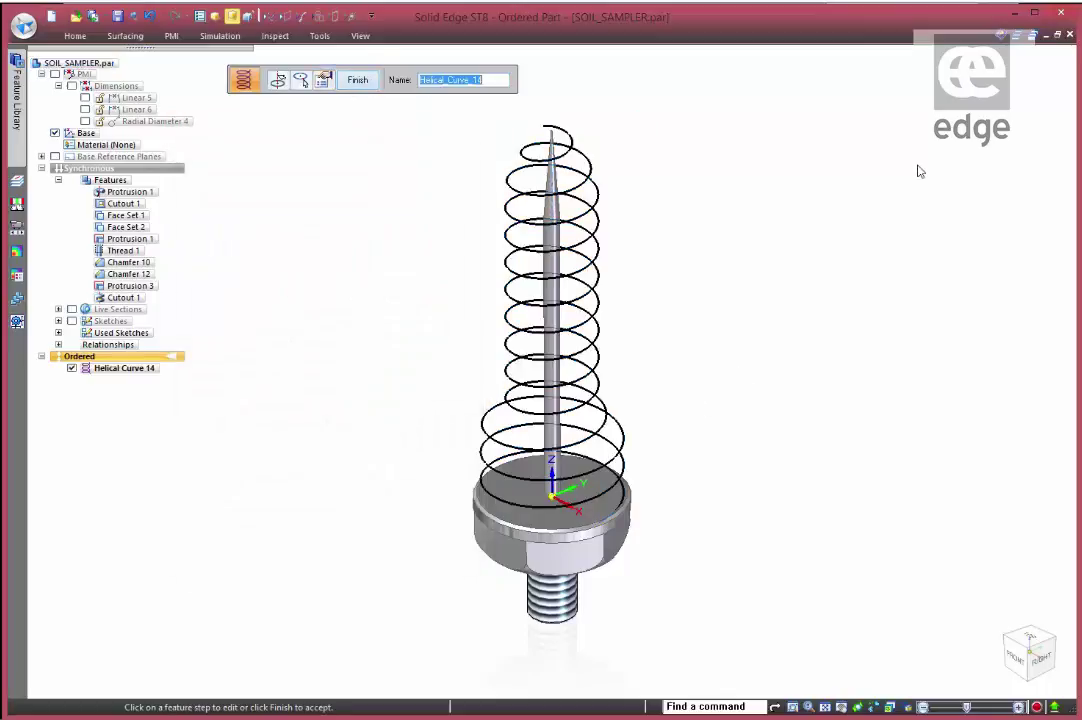
click(357, 80)
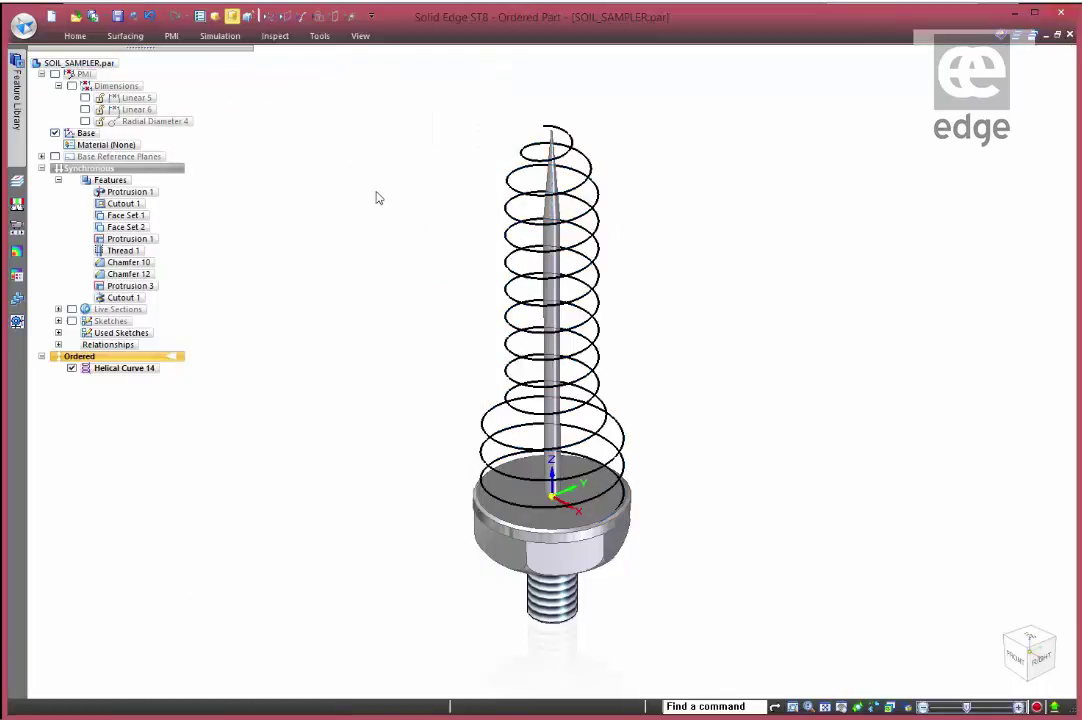
mouse_move(357, 280)
middle_down()
mouse_move(380, 258)
mouse_move(362, 273)
middle_up()
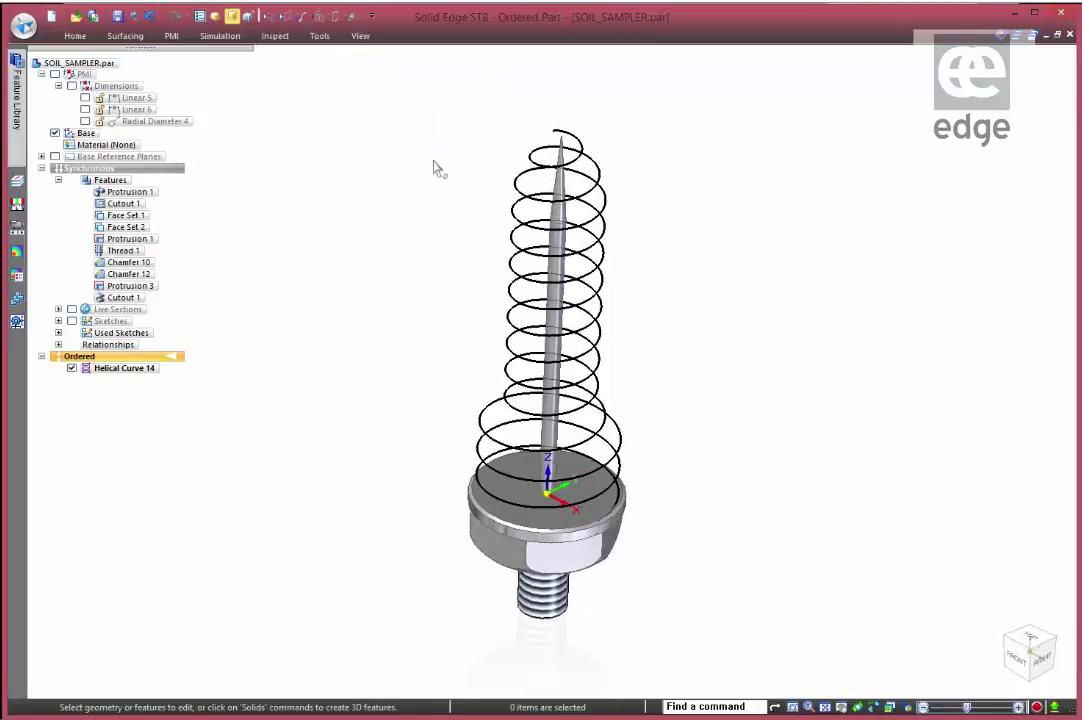
scroll(489, 121, up, 3)
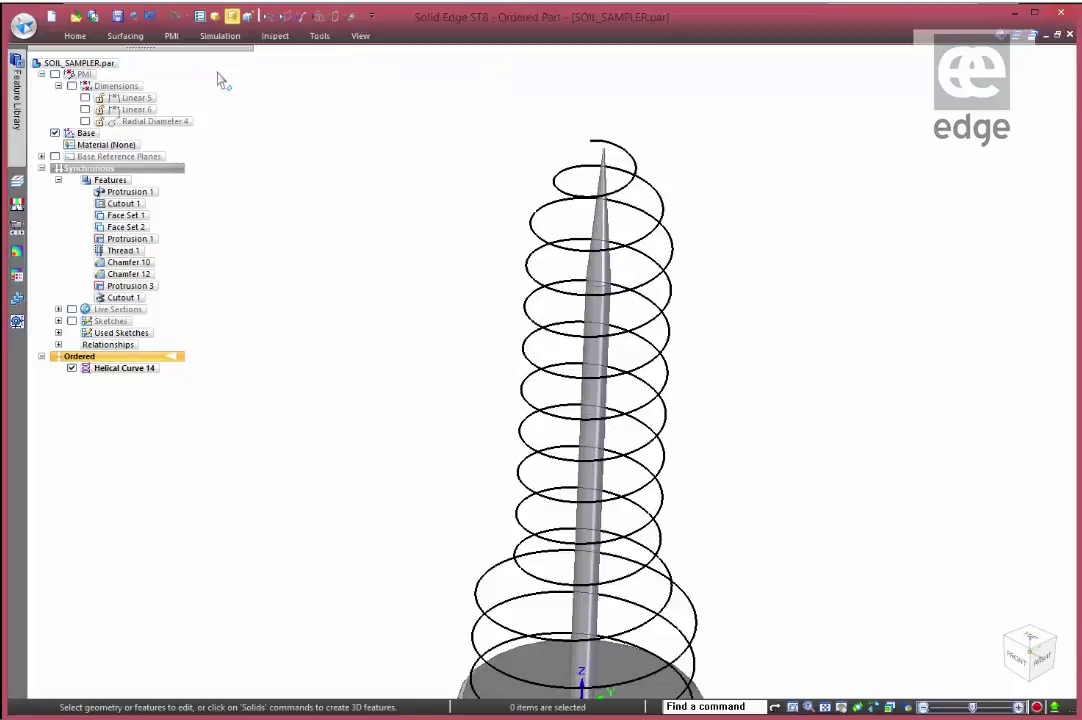
Step: Start a swept protrusion from the Home tab's sweep and loft options
click(75, 36)
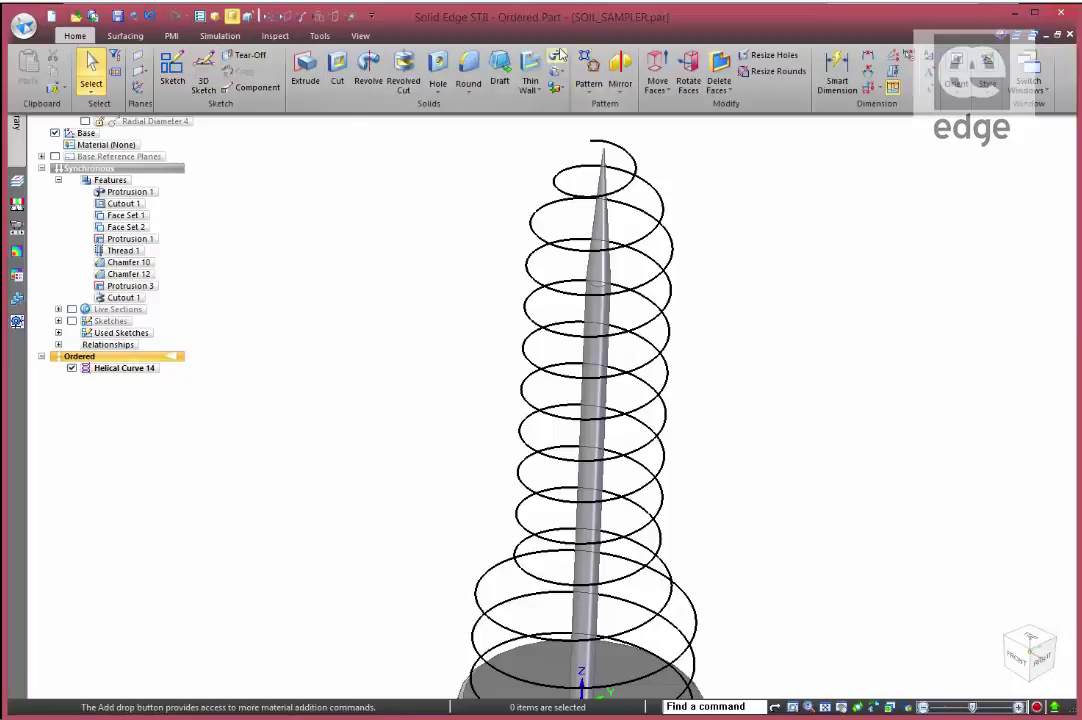
click(556, 57)
click(581, 88)
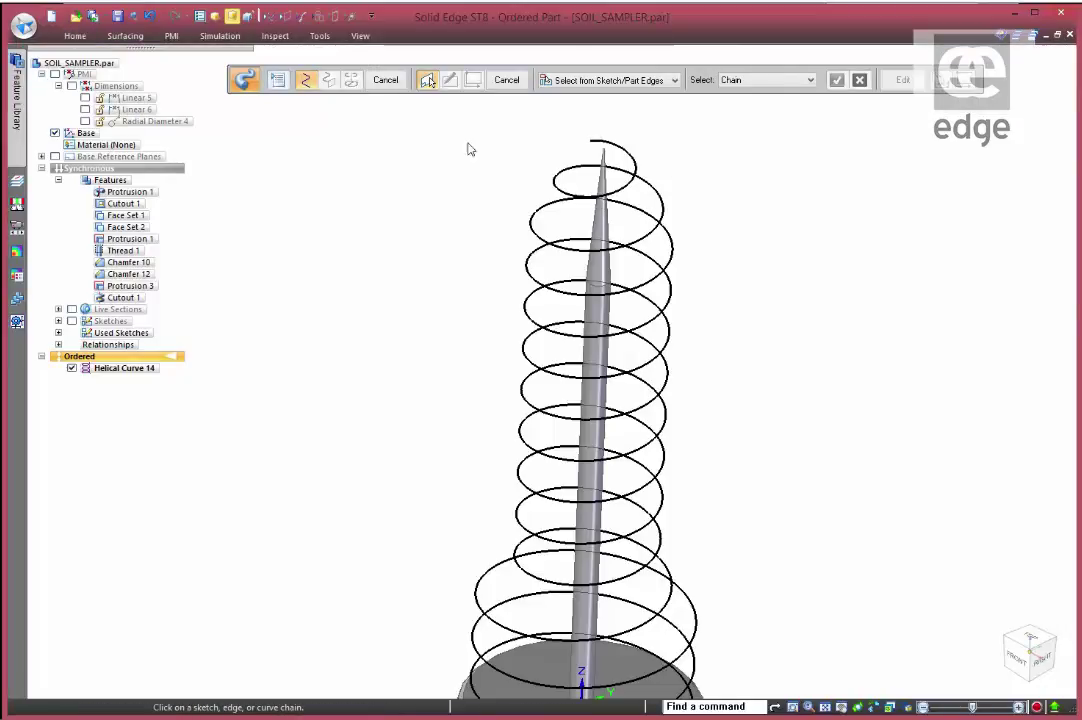
Step: Take the helix as the sweep path and place a sketch plane normal to it at its top end
click(629, 158)
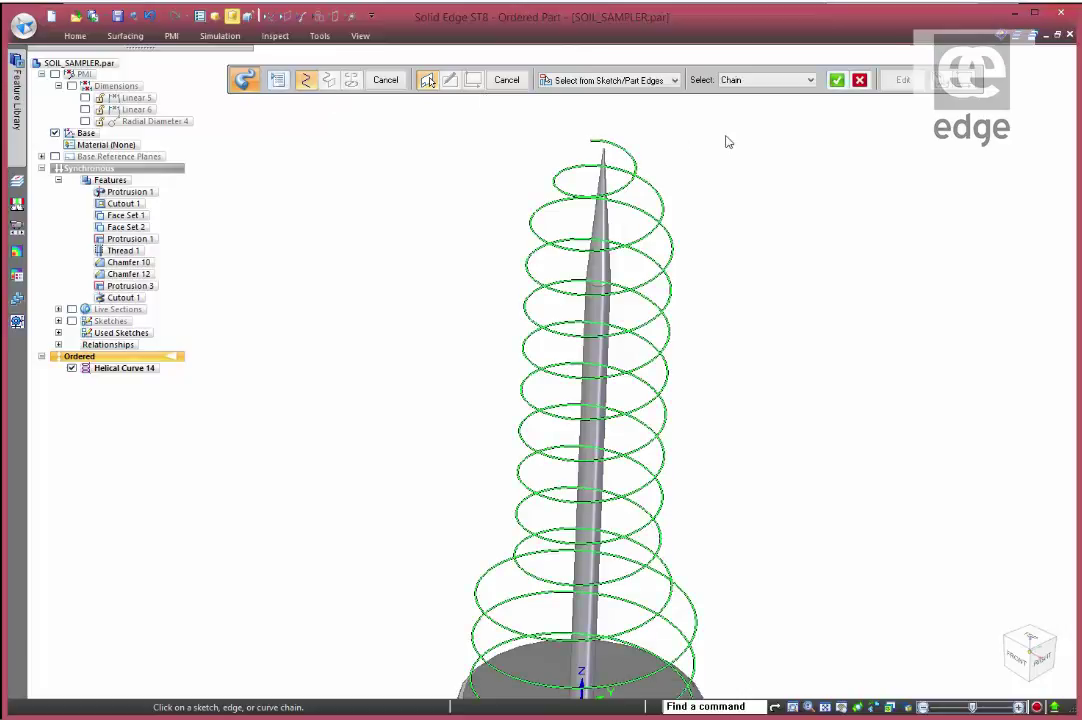
click(836, 81)
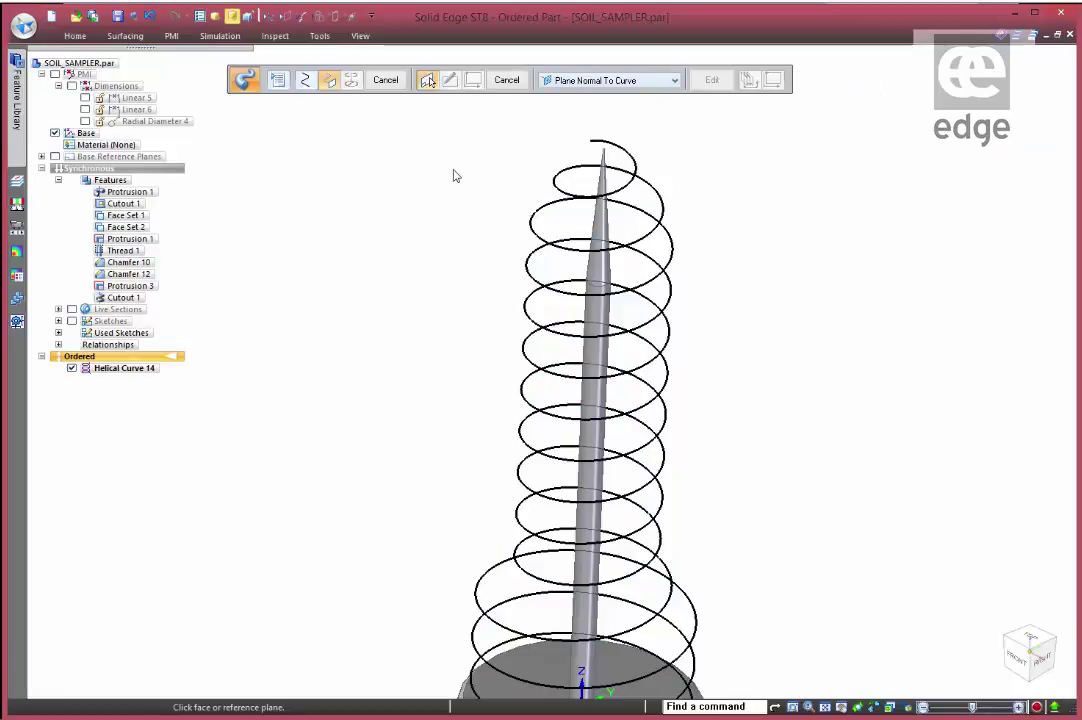
click(556, 183)
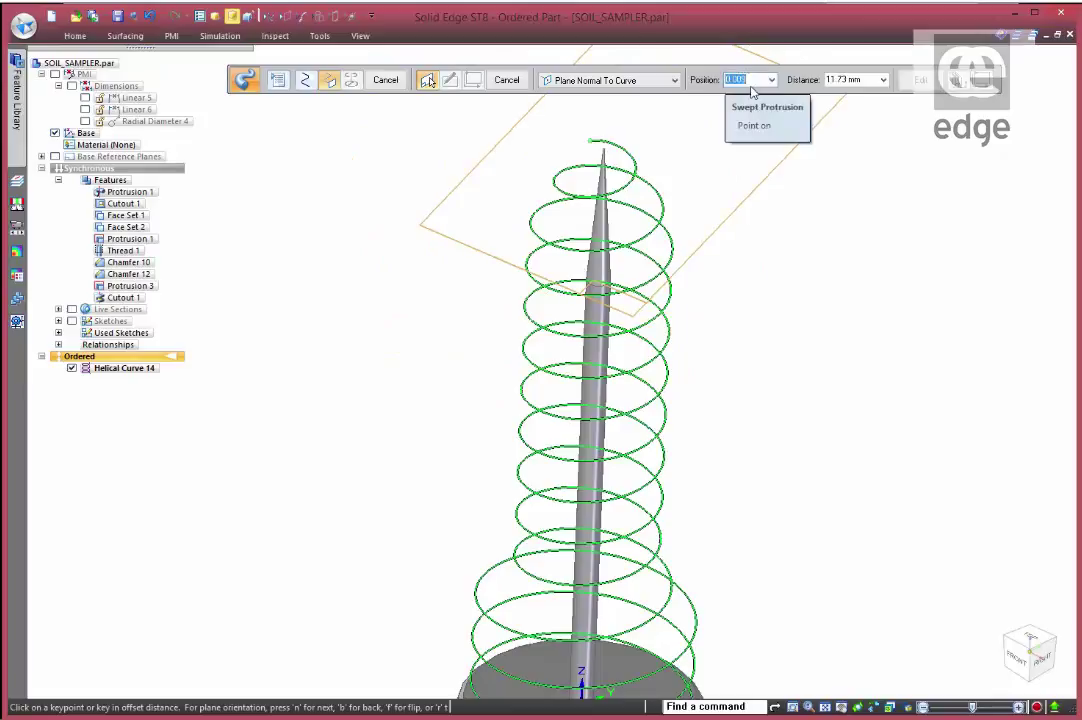
click(771, 80)
click(752, 97)
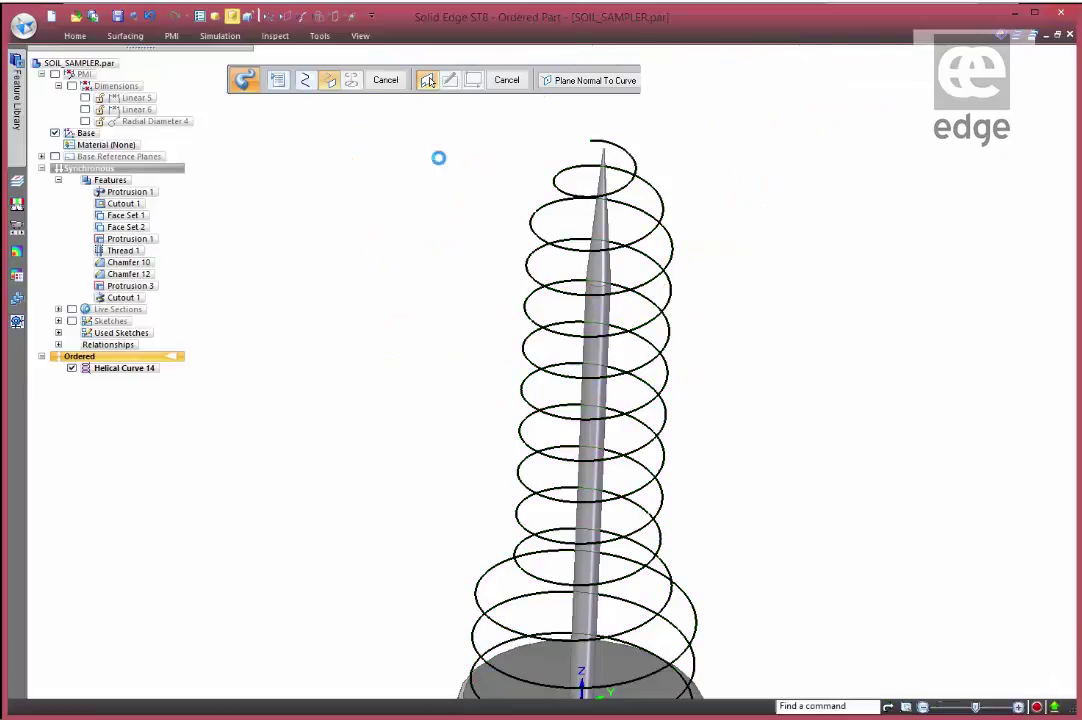
Step: Draw a 6 mm circle centred on the helix's top end
right_click(292, 263)
click(309, 234)
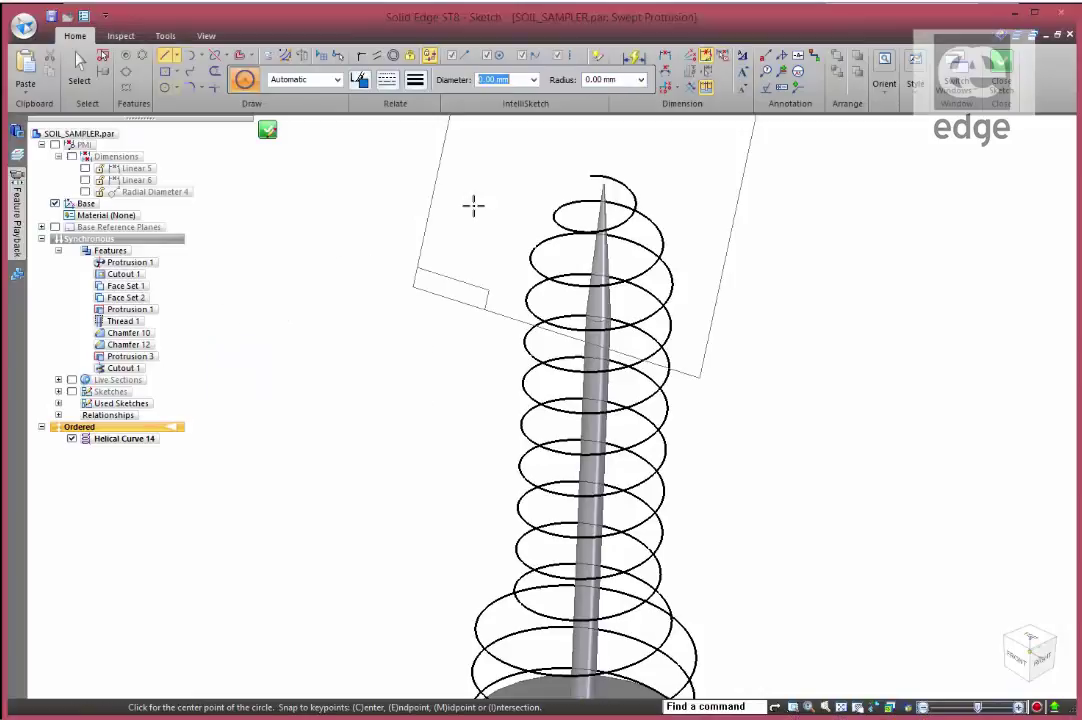
click(590, 177)
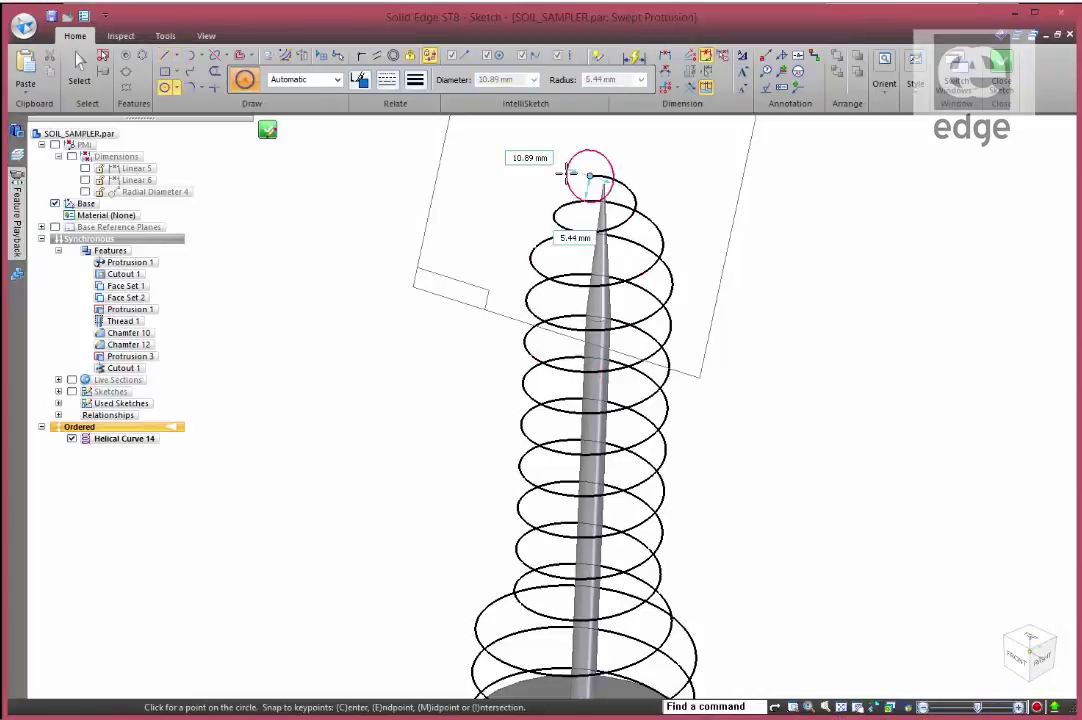
text(6)
key(Return)
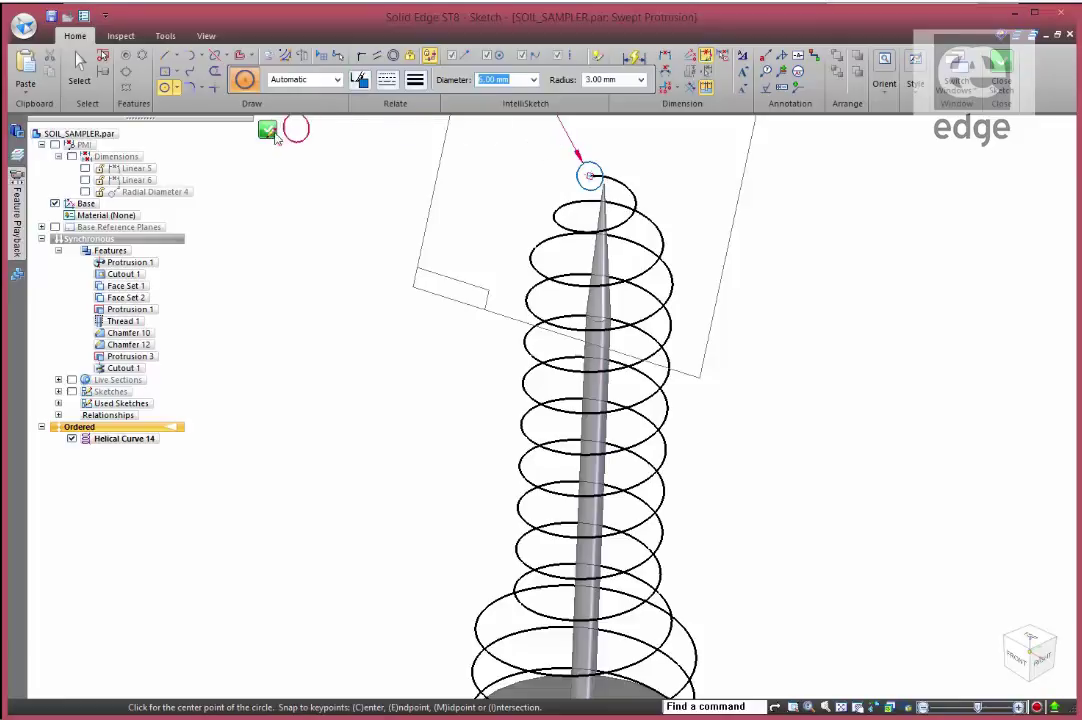
Step: Sweep the 6 mm circle along the helix to create Protrusion 18, the wire coil
click(268, 134)
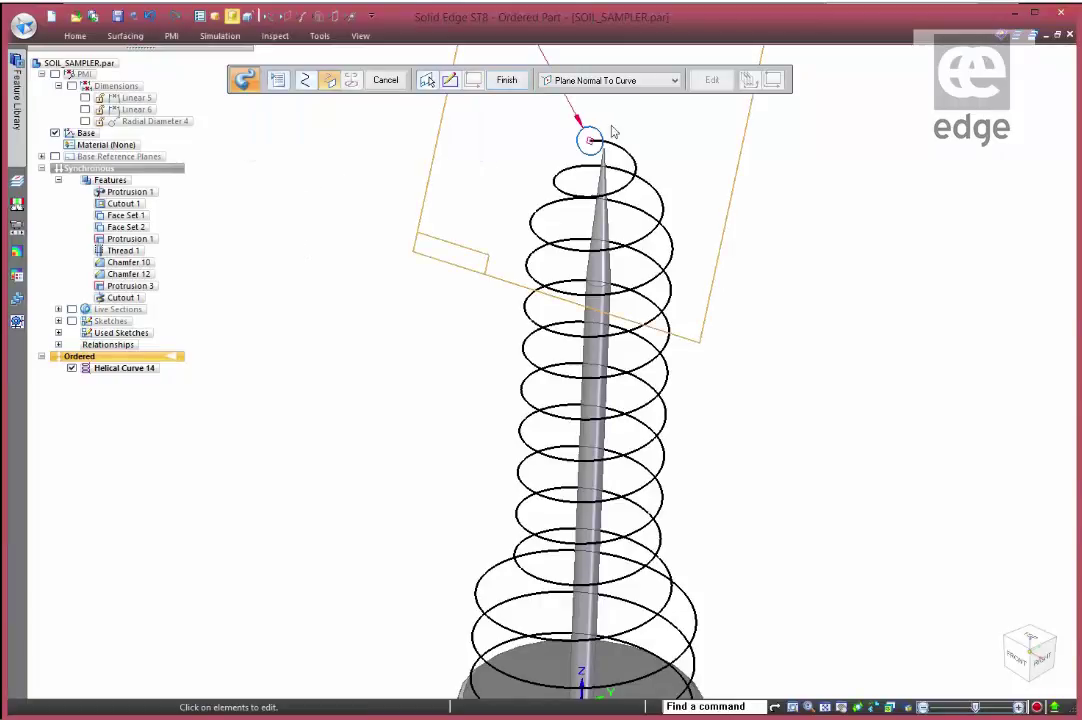
click(491, 122)
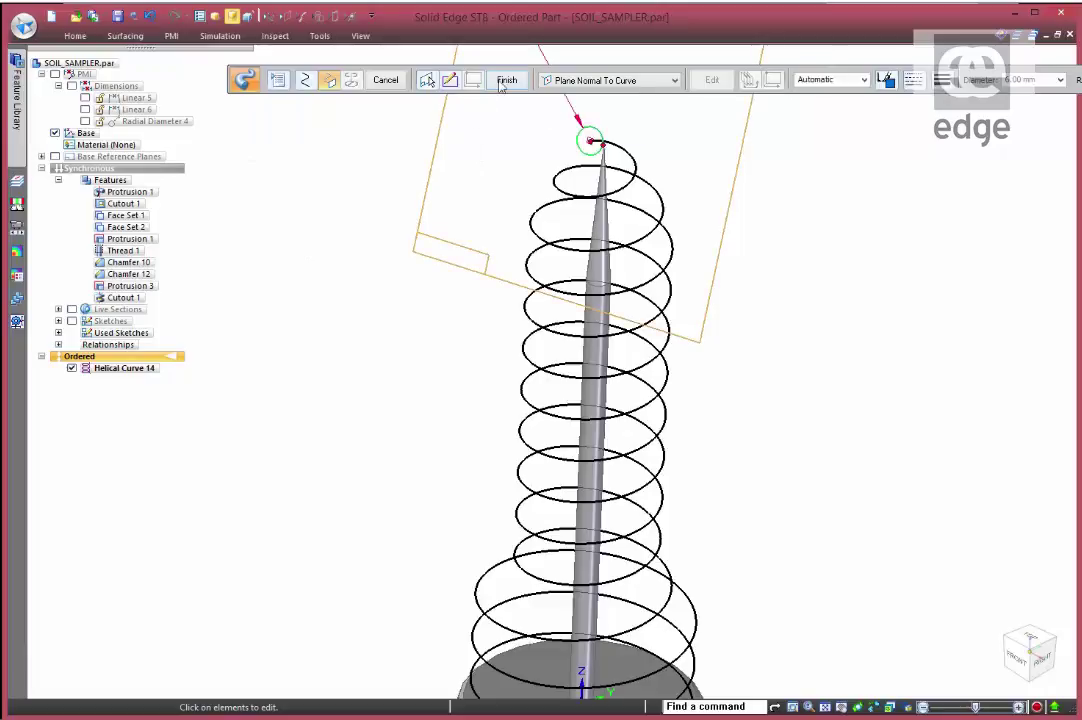
click(506, 79)
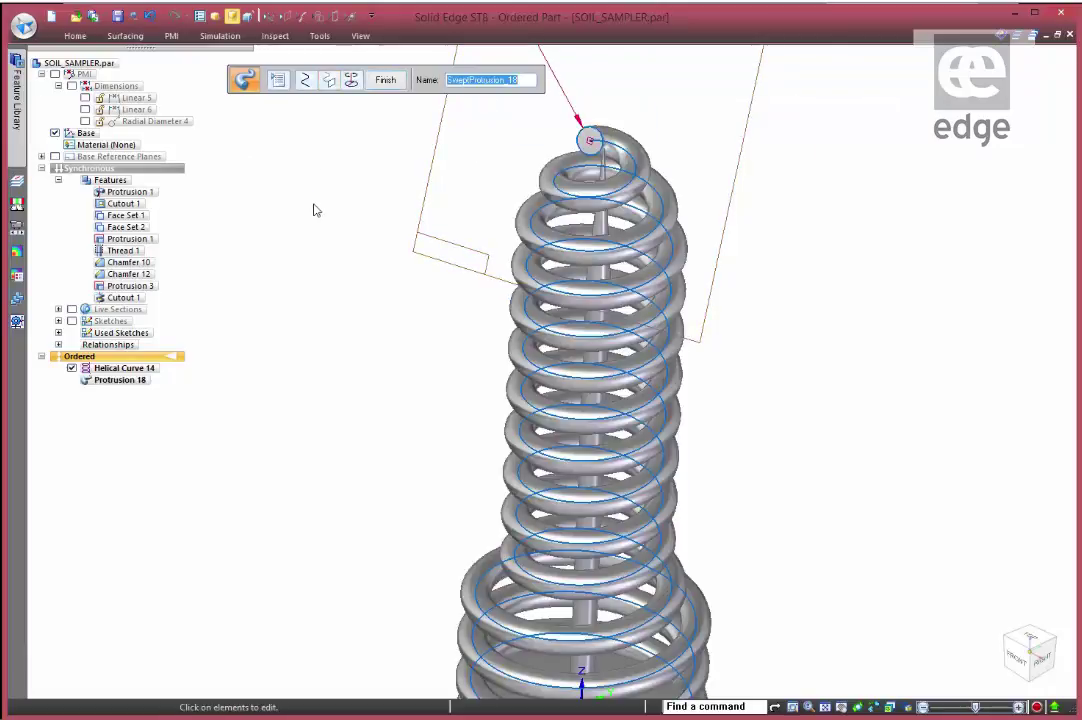
click(383, 84)
key(Escape)
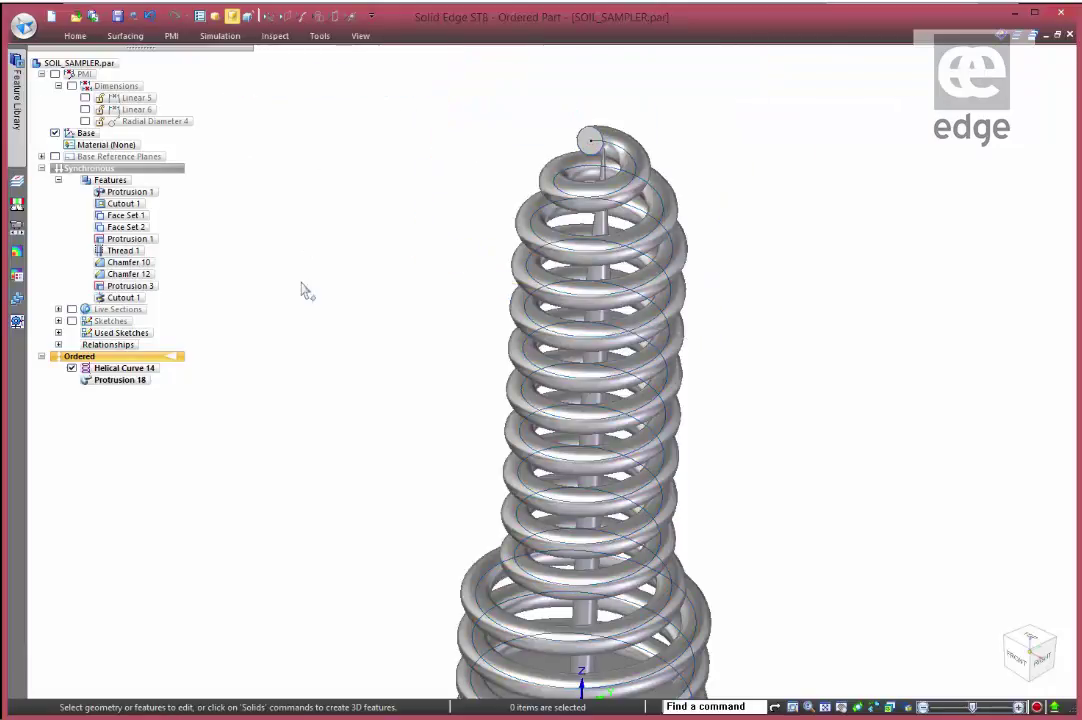
mouse_move(362, 331)
middle_down()
mouse_move(367, 261)
mouse_move(352, 318)
middle_up()
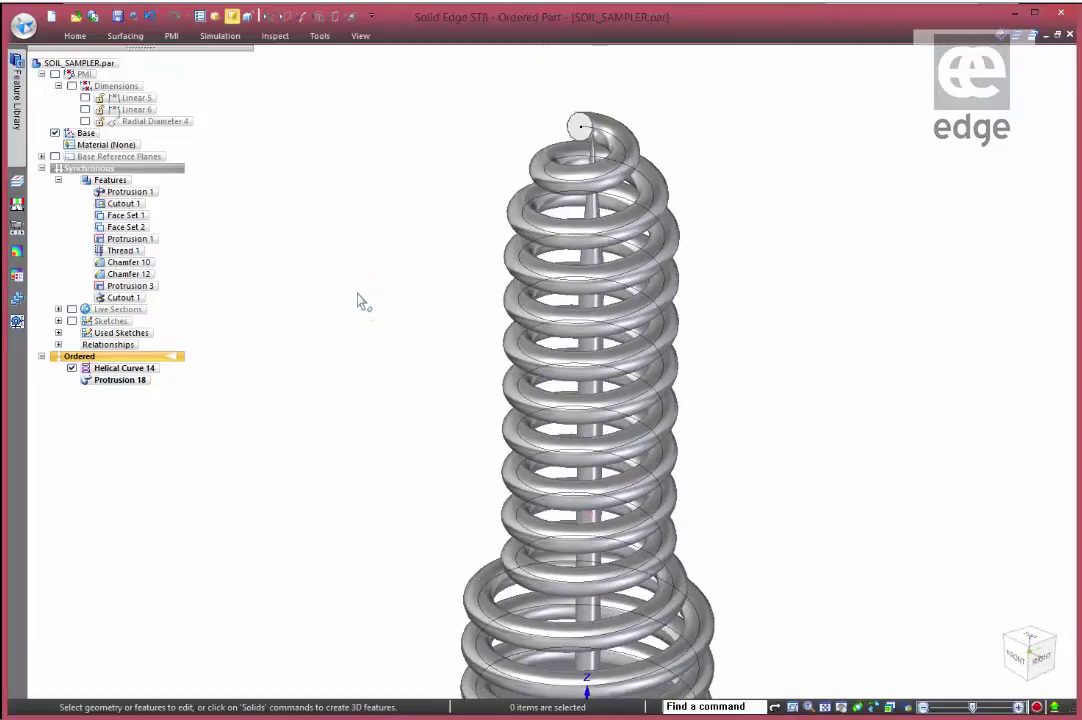
right_drag(336, 161, 330, 215)
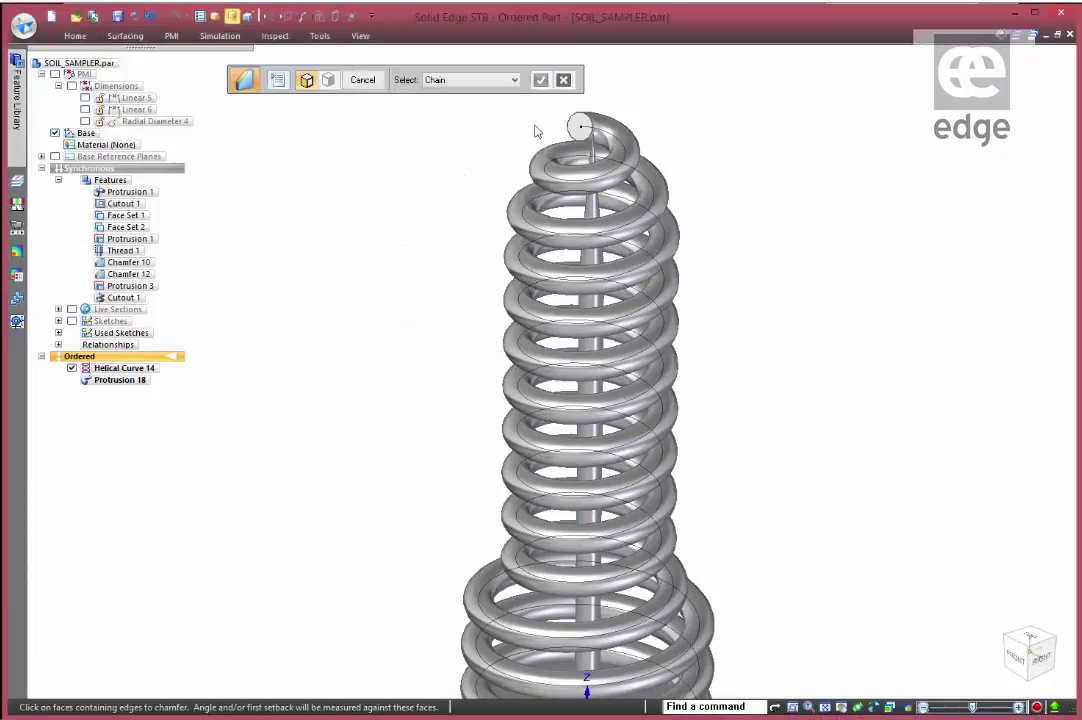
Step: Add a 75° angle-and-setback chamfer to the coil wire's top end face, then zoom out
click(280, 81)
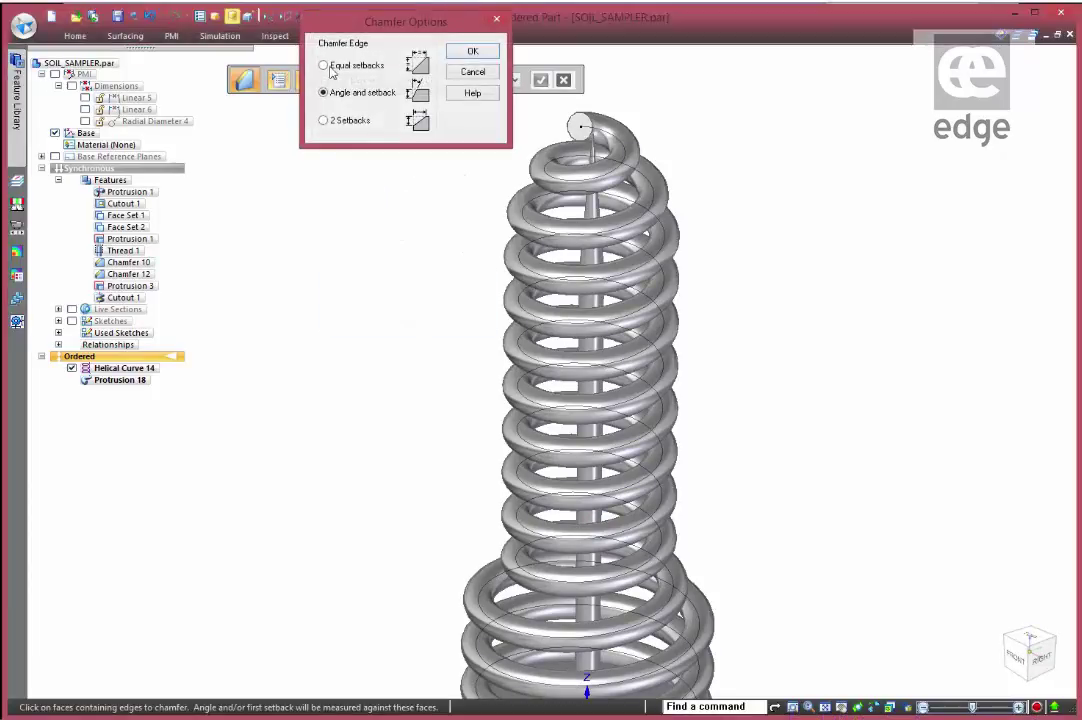
click(472, 51)
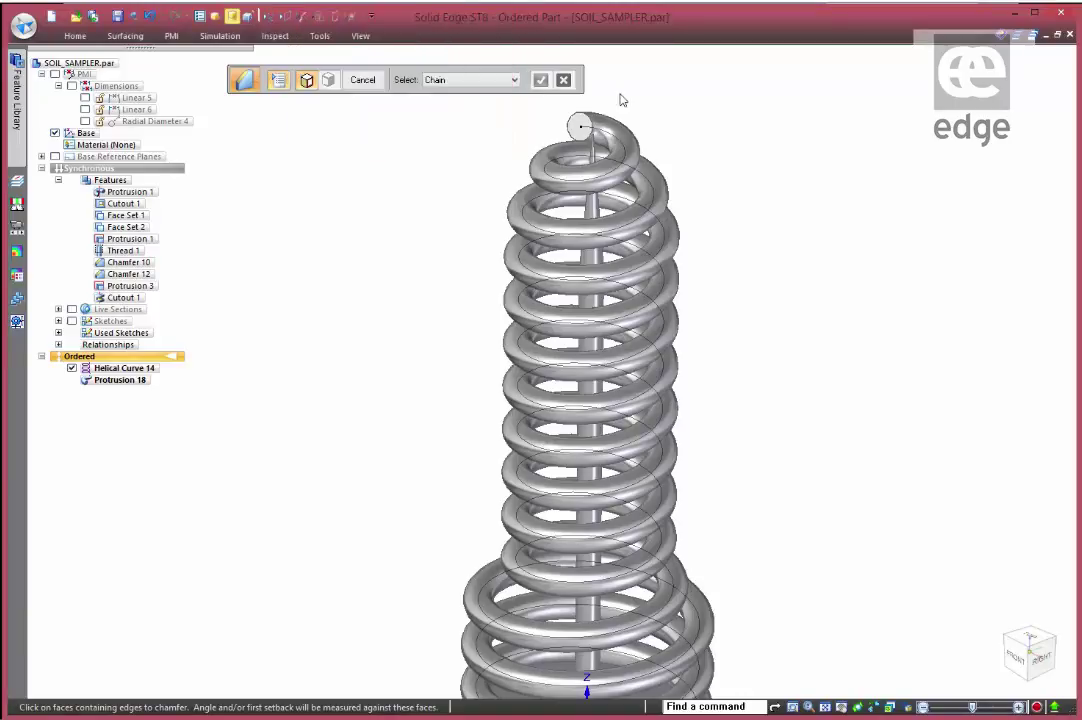
click(579, 127)
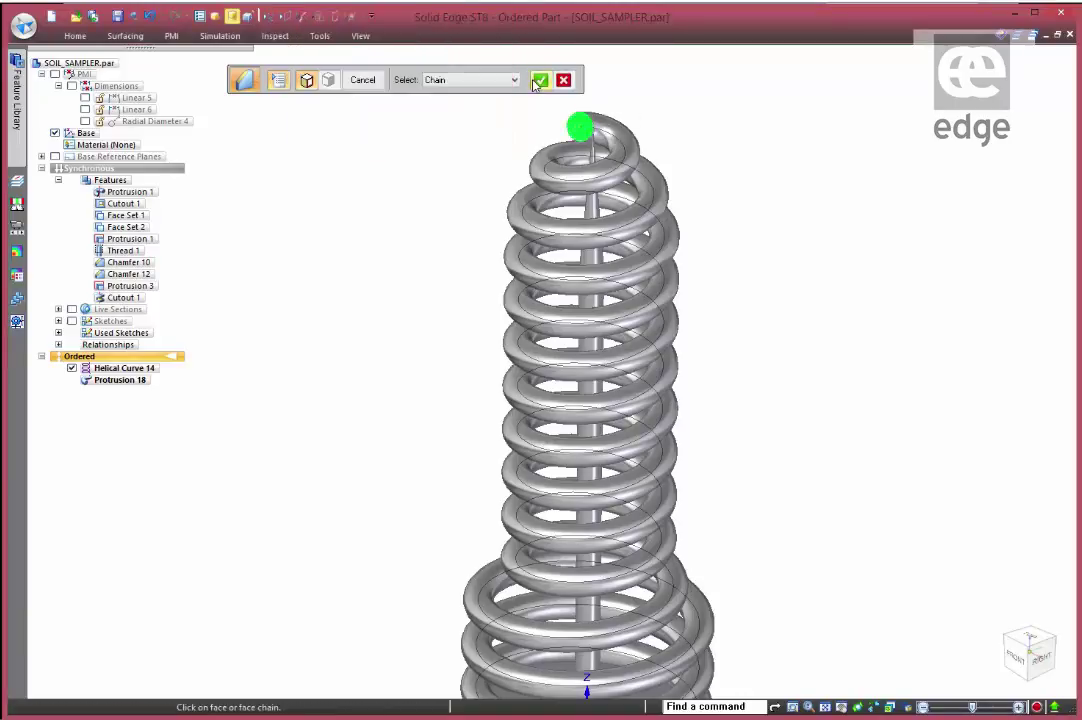
right_click(589, 110)
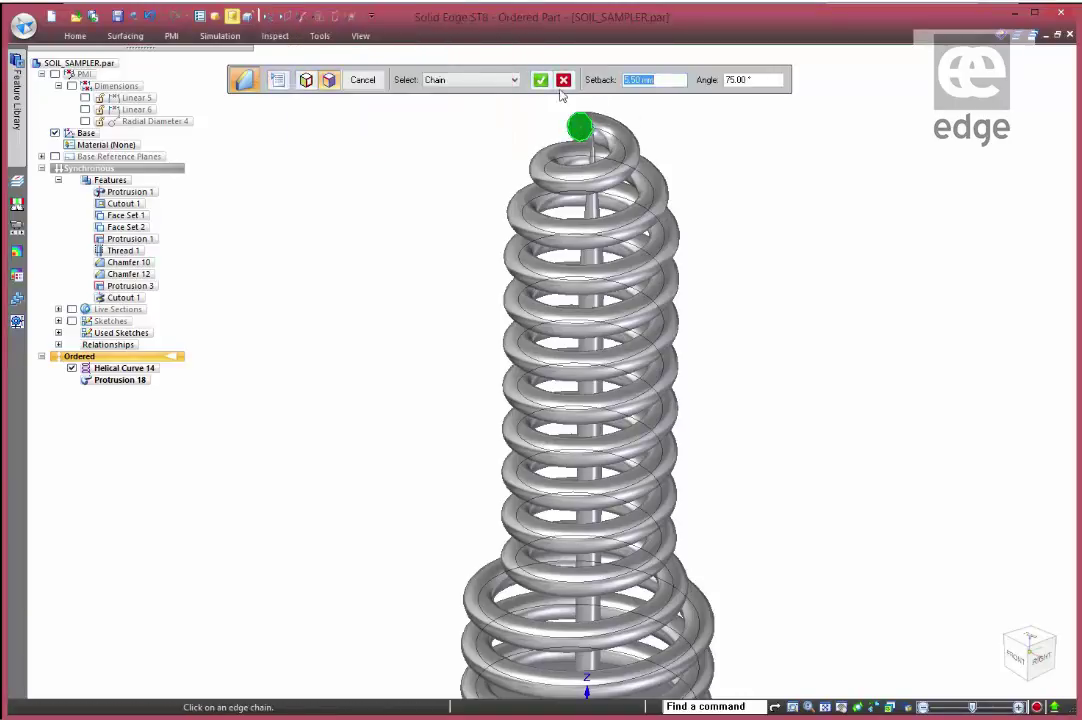
click(540, 80)
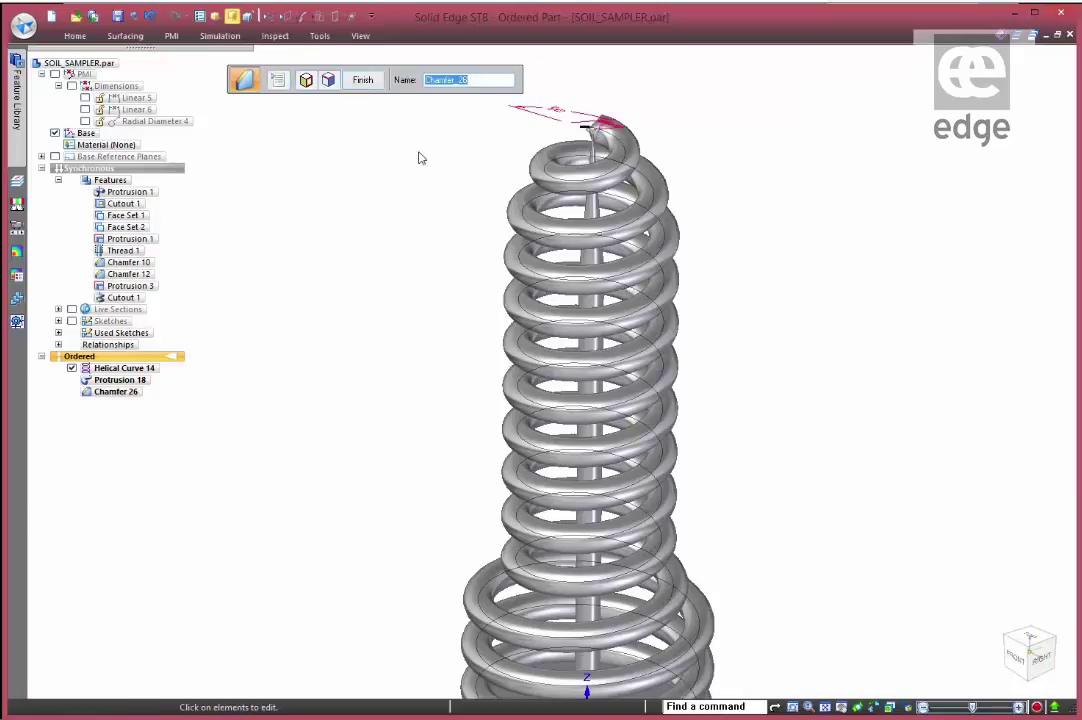
click(362, 80)
scroll(352, 289, down, 1)
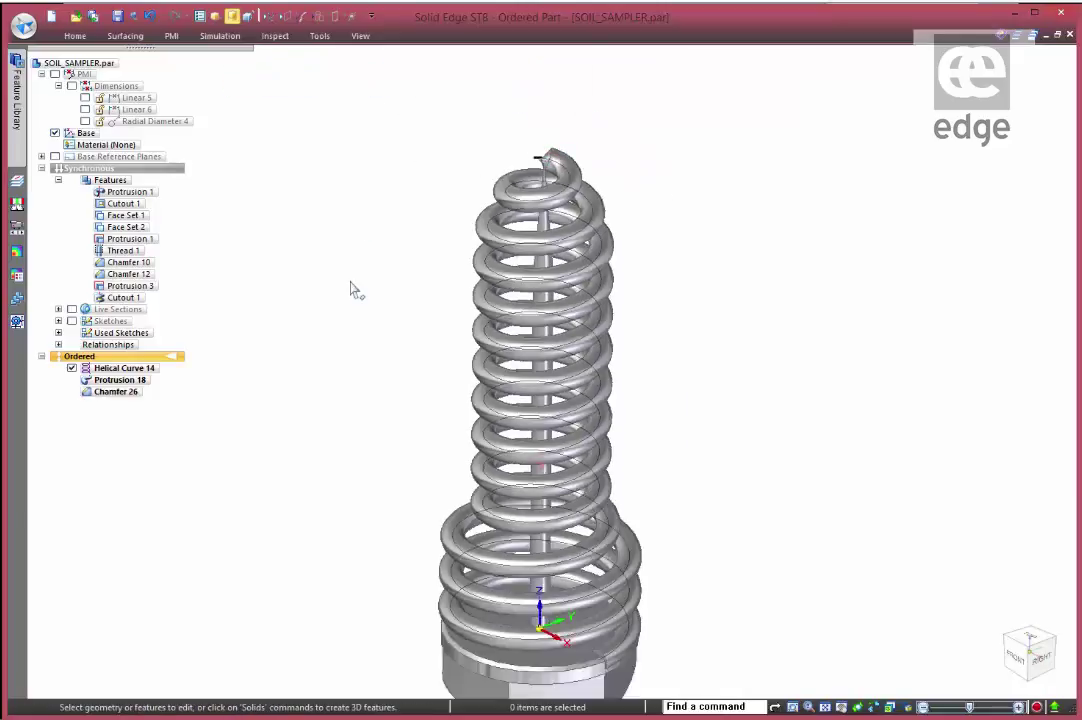
scroll(352, 289, down, 1)
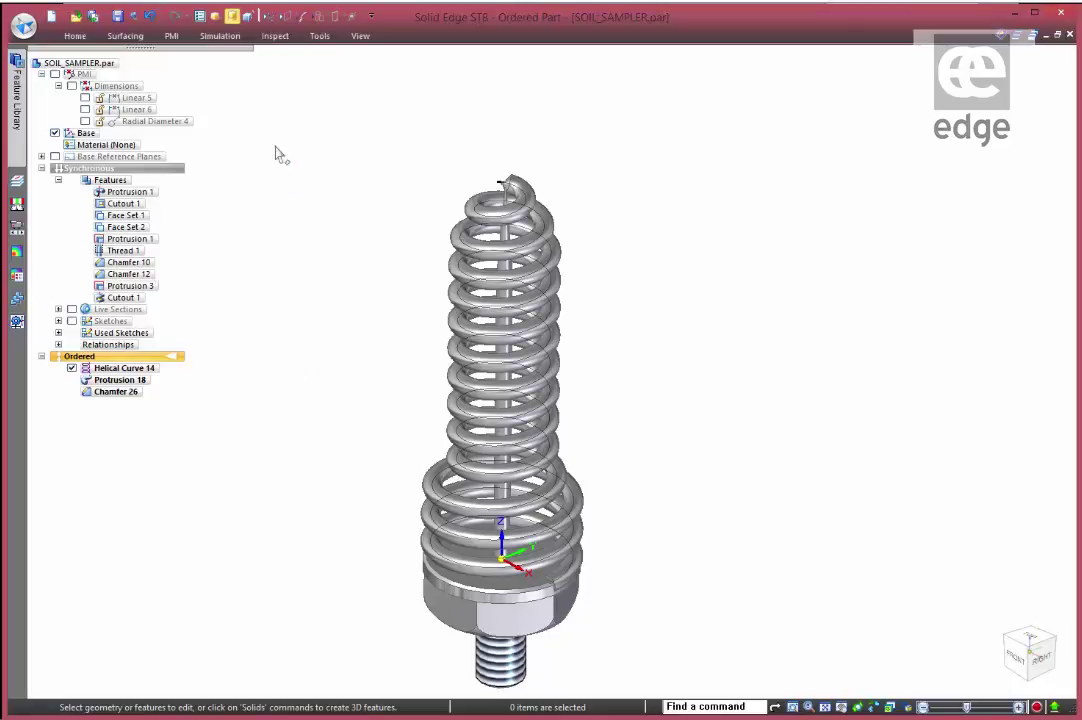
click(318, 18)
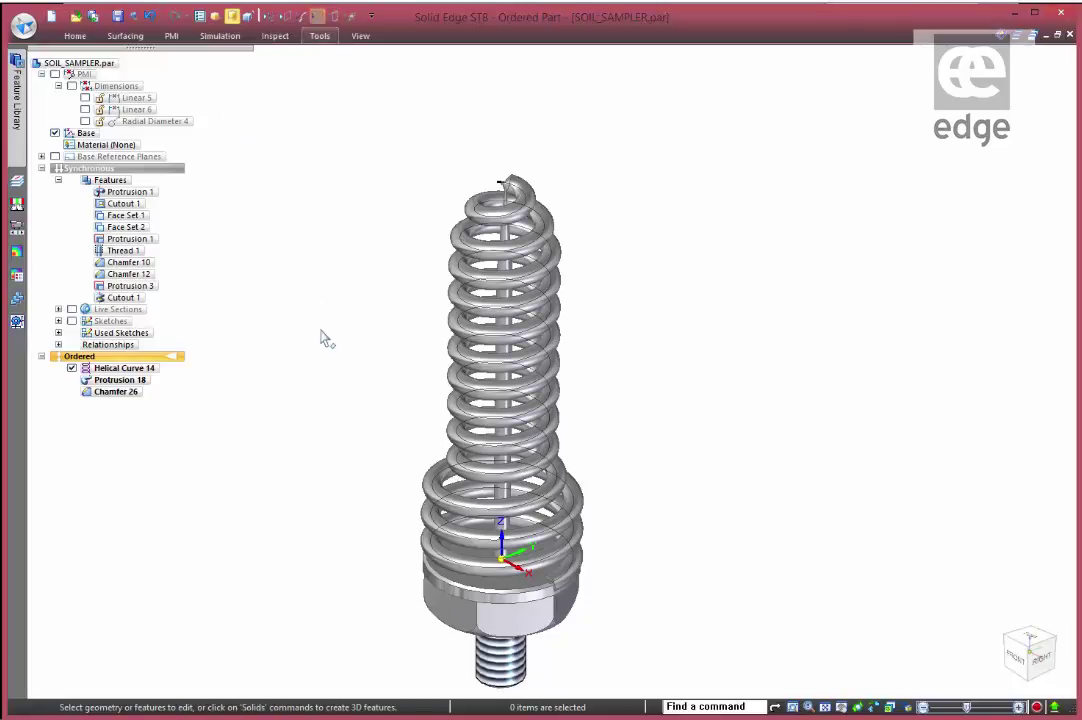
Step: Hide Helical Curve 14 and move the central rod's top end 15 mm along its axis
click(71, 368)
middle_drag(374, 386, 328, 353)
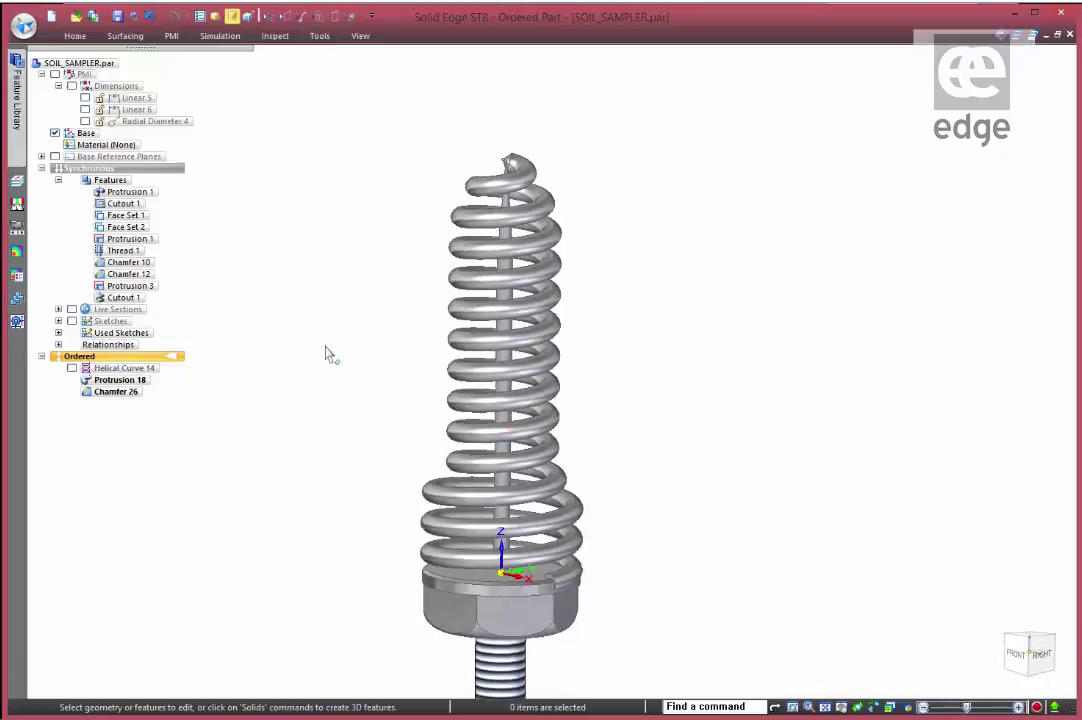
click(503, 370)
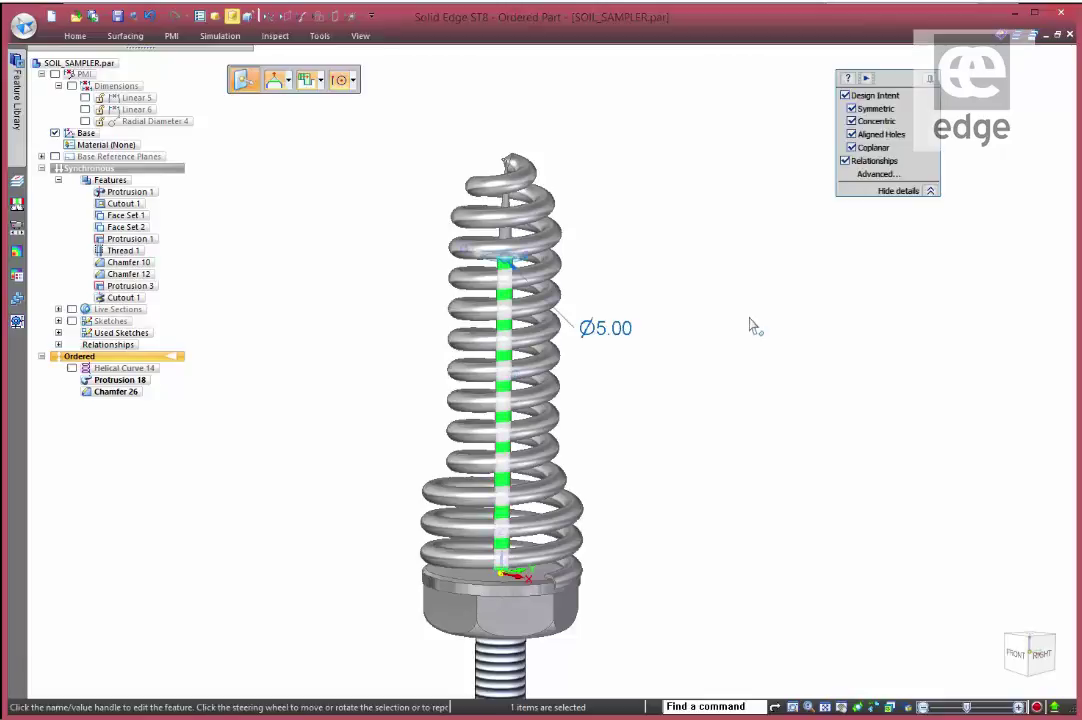
ctrl+click(510, 205)
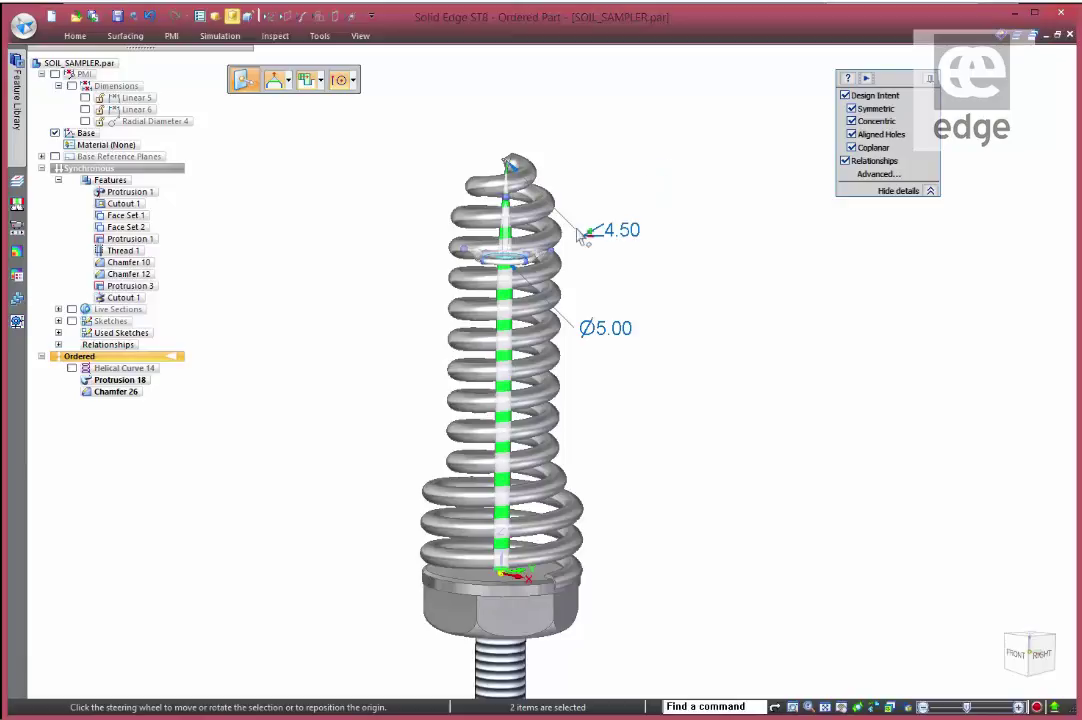
click(507, 258)
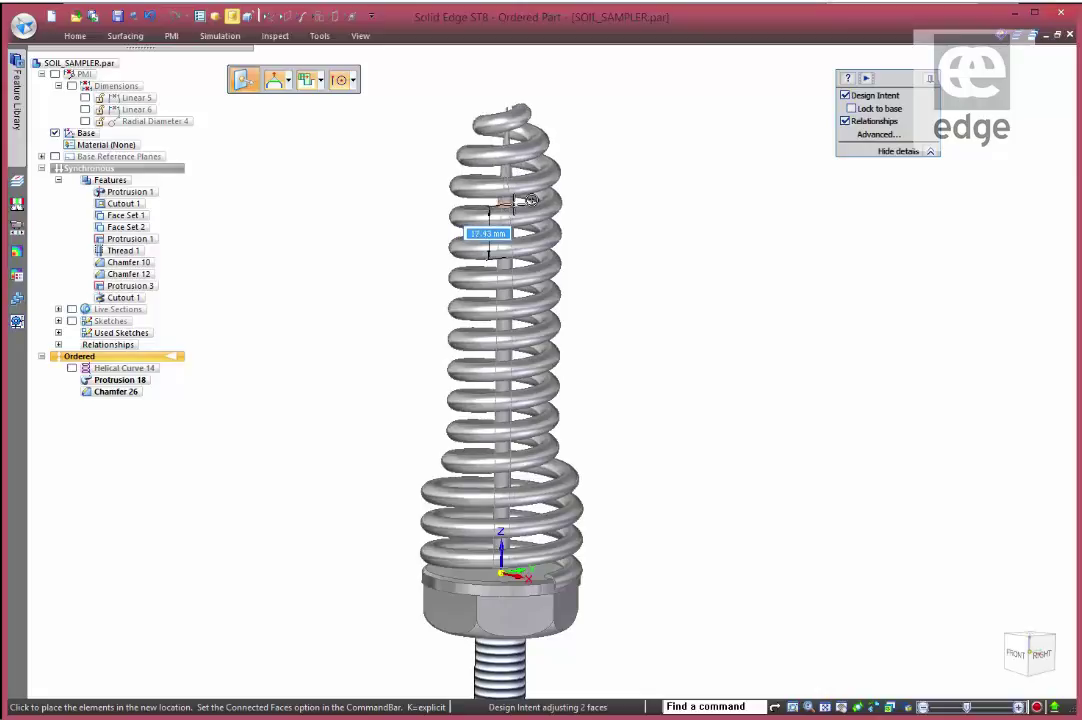
text(15)
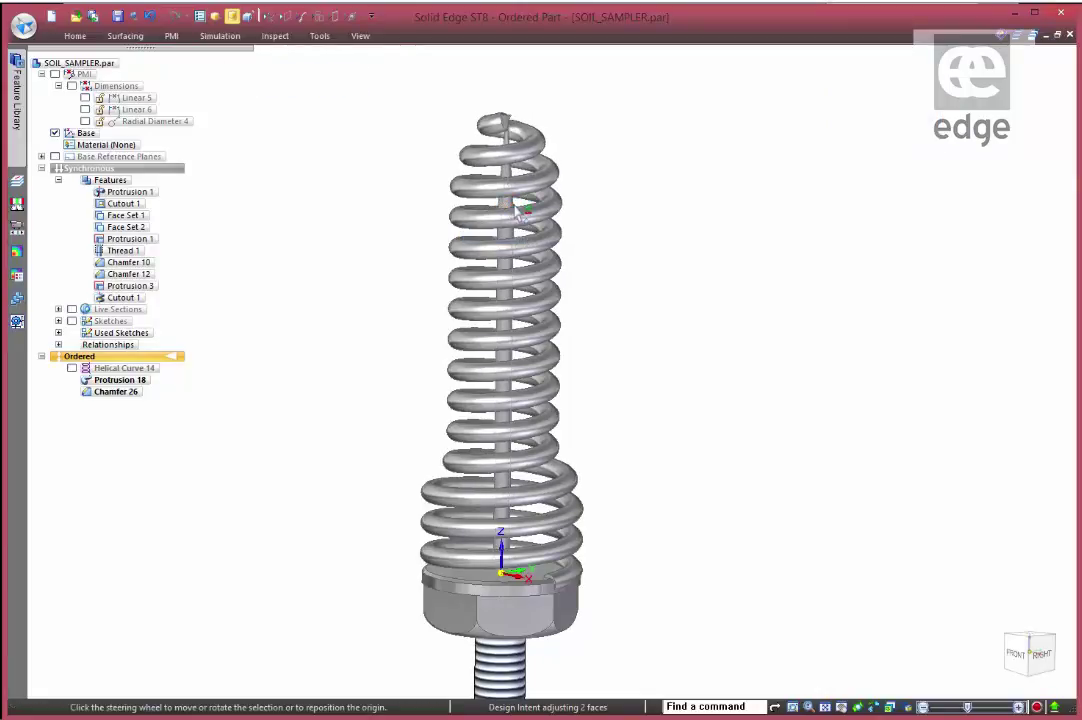
click(688, 265)
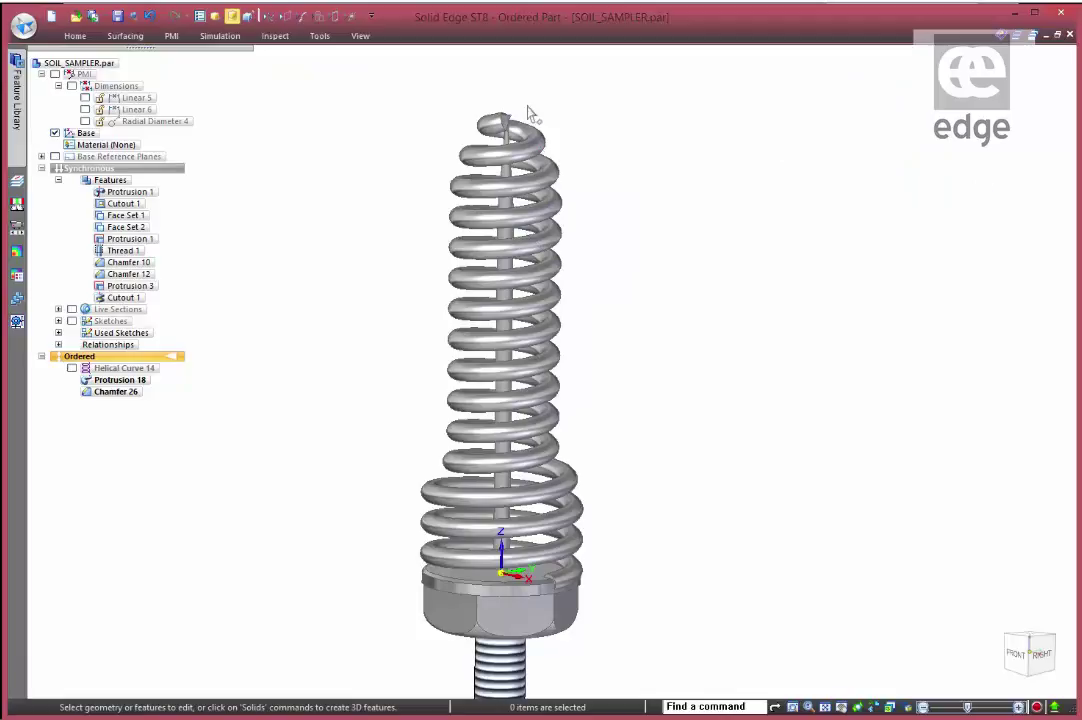
Step: Switch to the ARMOURDILLO ASMB 2.0 robot assembly window
click(72, 40)
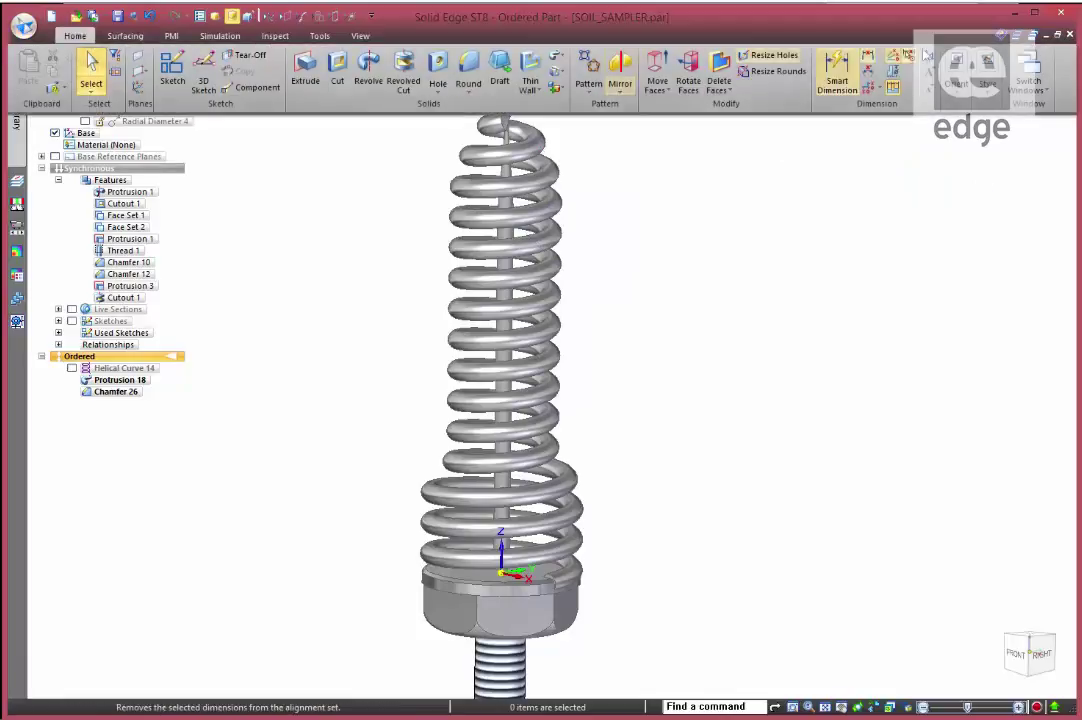
click(1030, 80)
click(1046, 160)
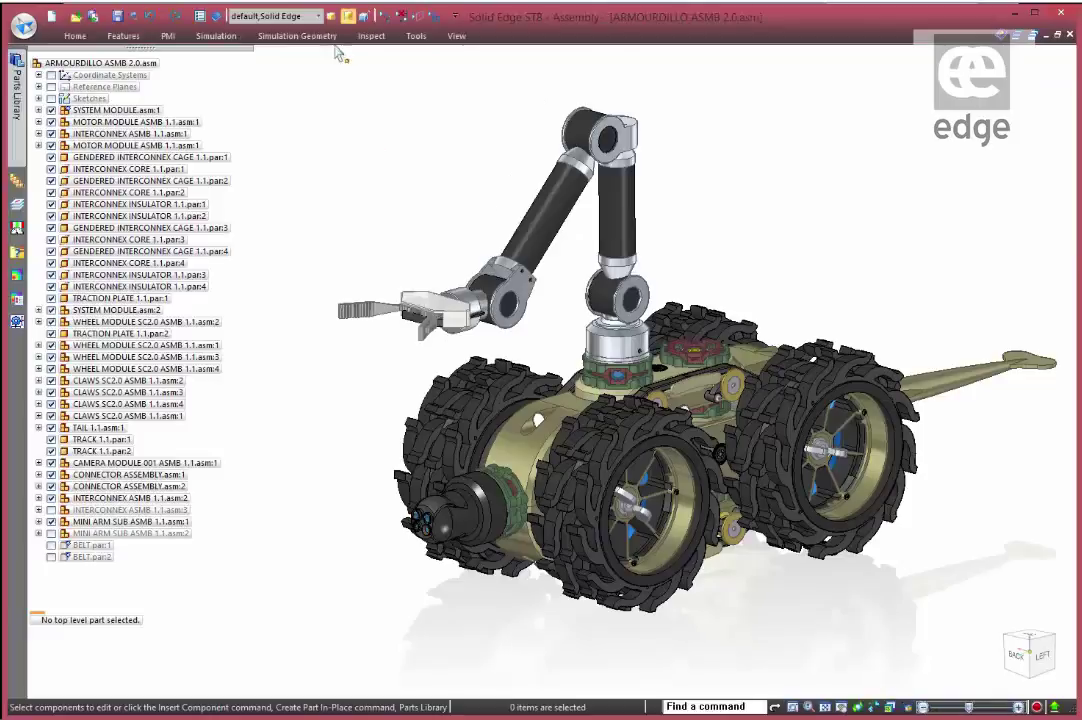
Step: Apply the 04-Soil Sampler display configuration to the robot assembly
click(319, 16)
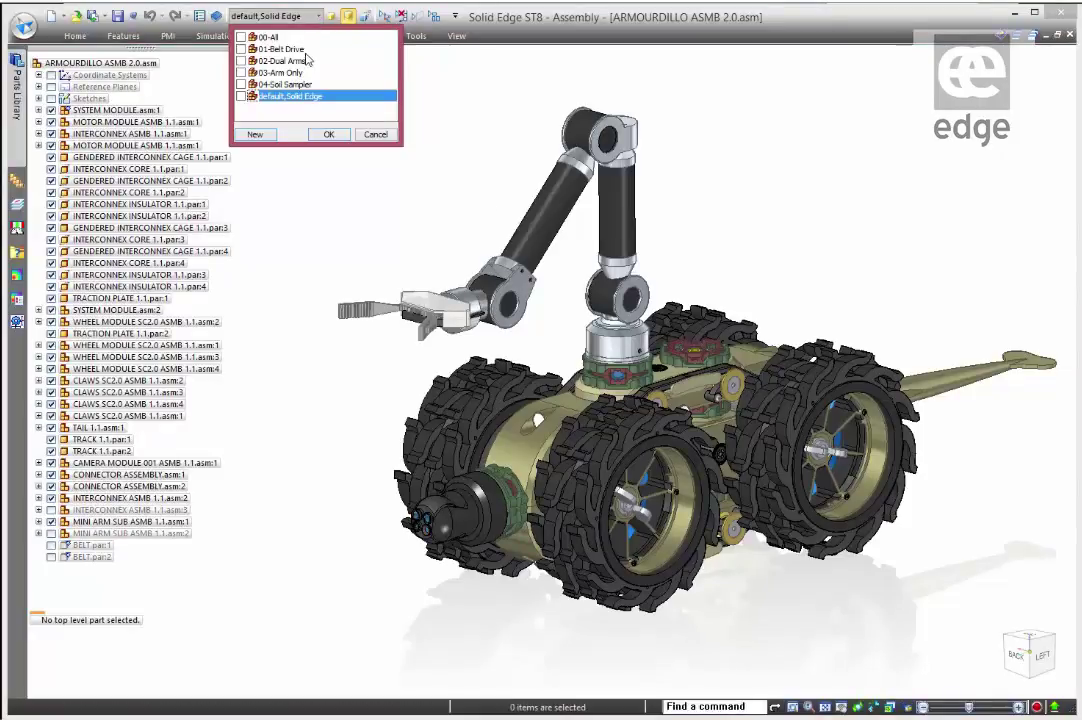
click(285, 85)
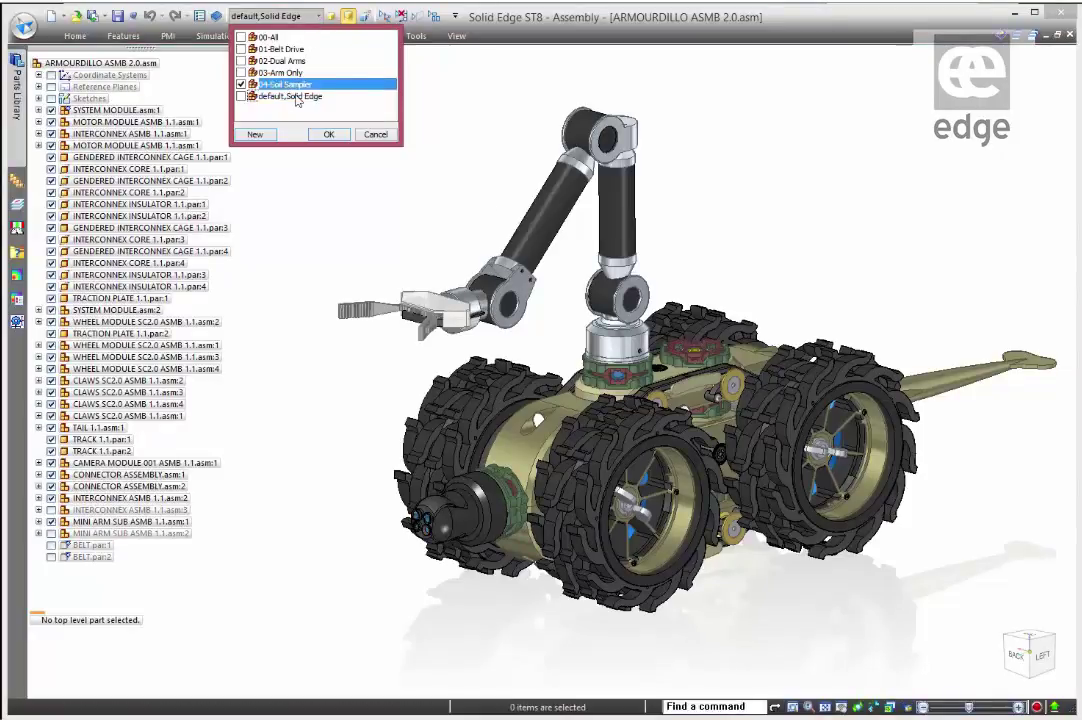
click(329, 134)
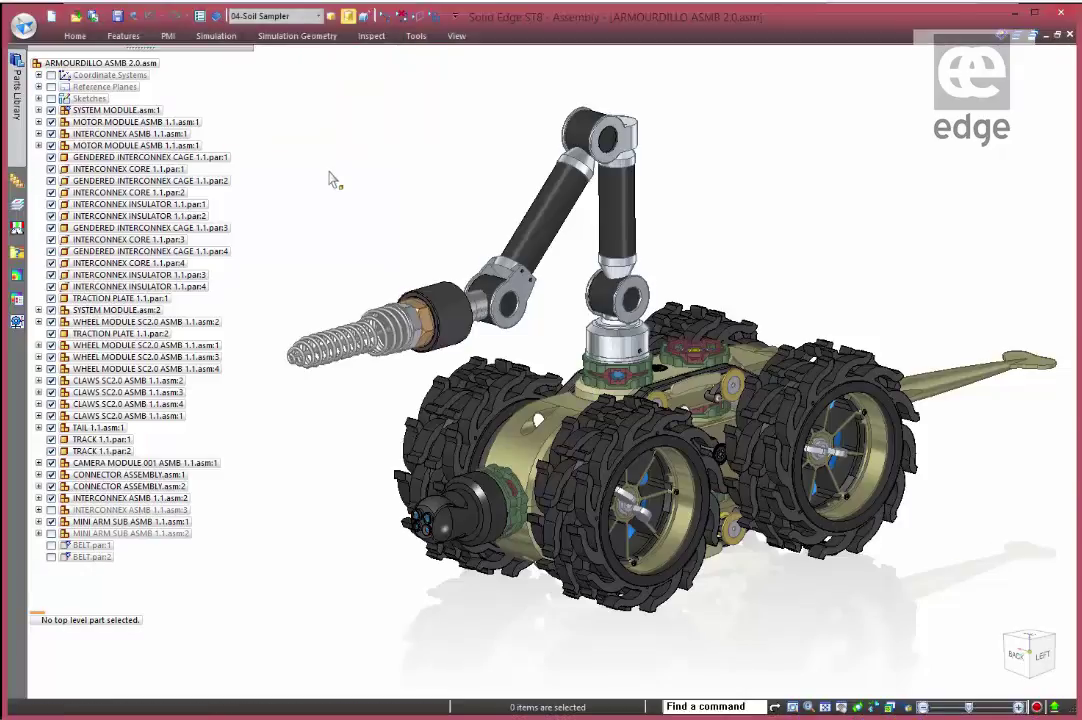